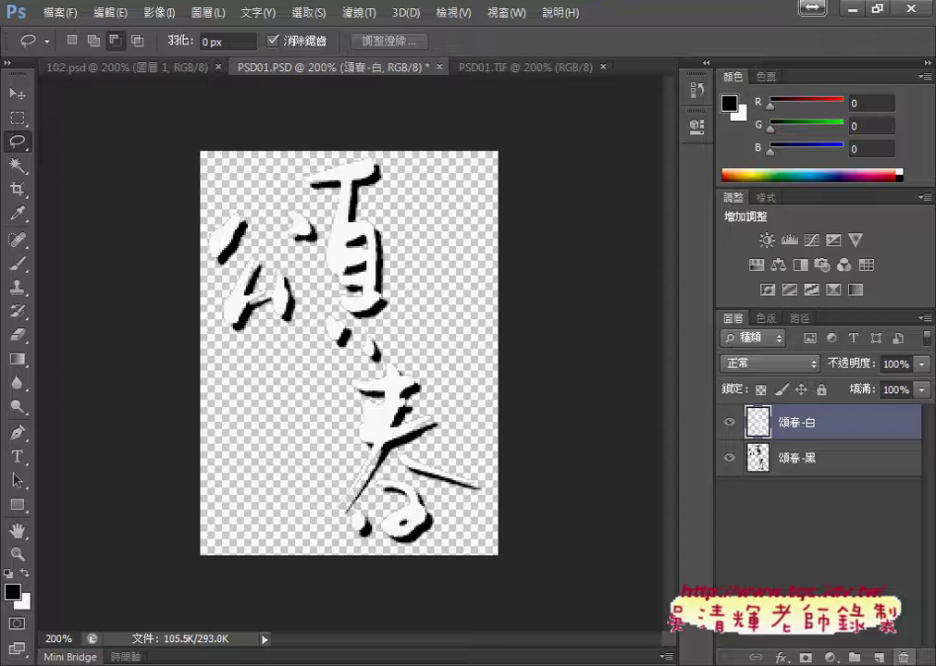
Toggle visibility of the 頌春-白 and 頌春-黑 layers to compare the white and black calligraphy
click(803, 446)
click(782, 423)
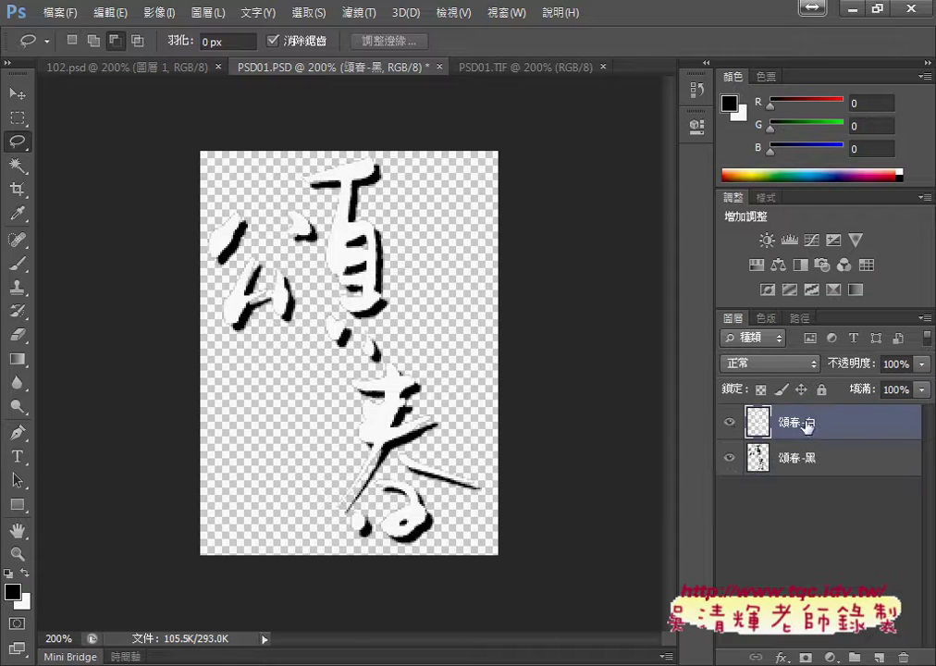
click(728, 422)
click(730, 458)
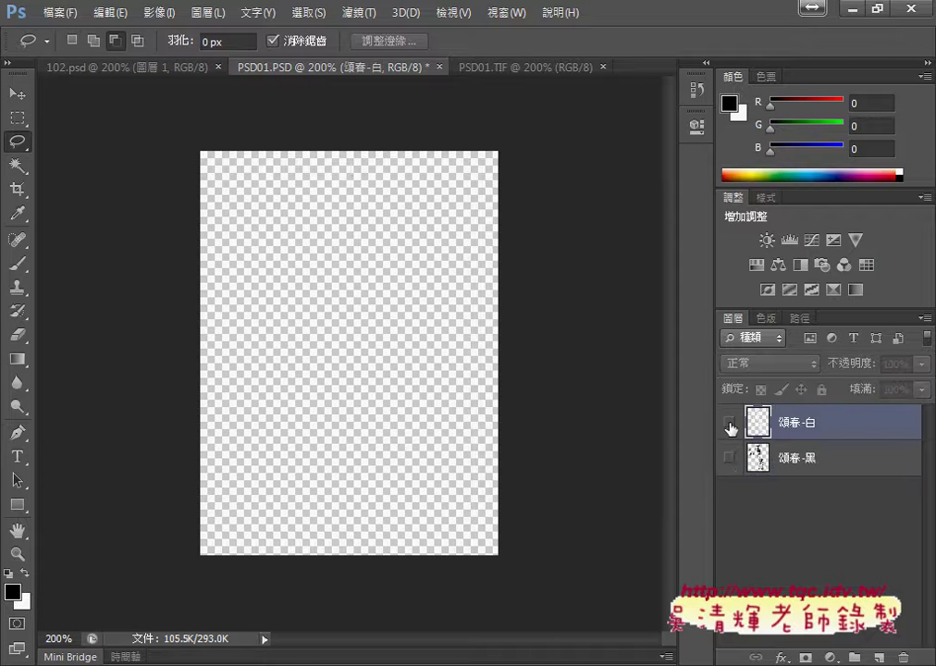
click(729, 421)
click(730, 457)
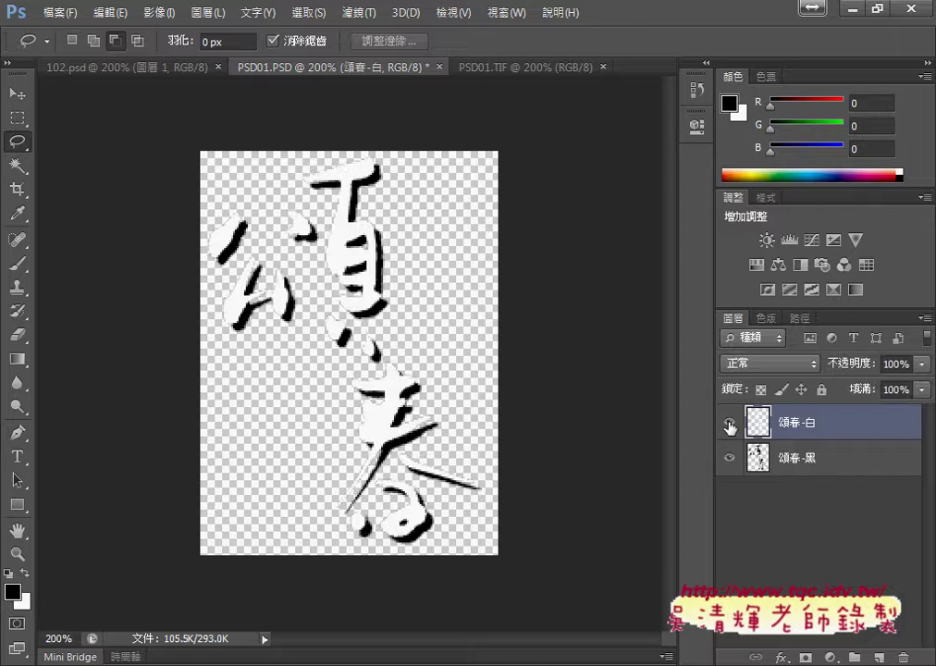
click(730, 422)
click(729, 458)
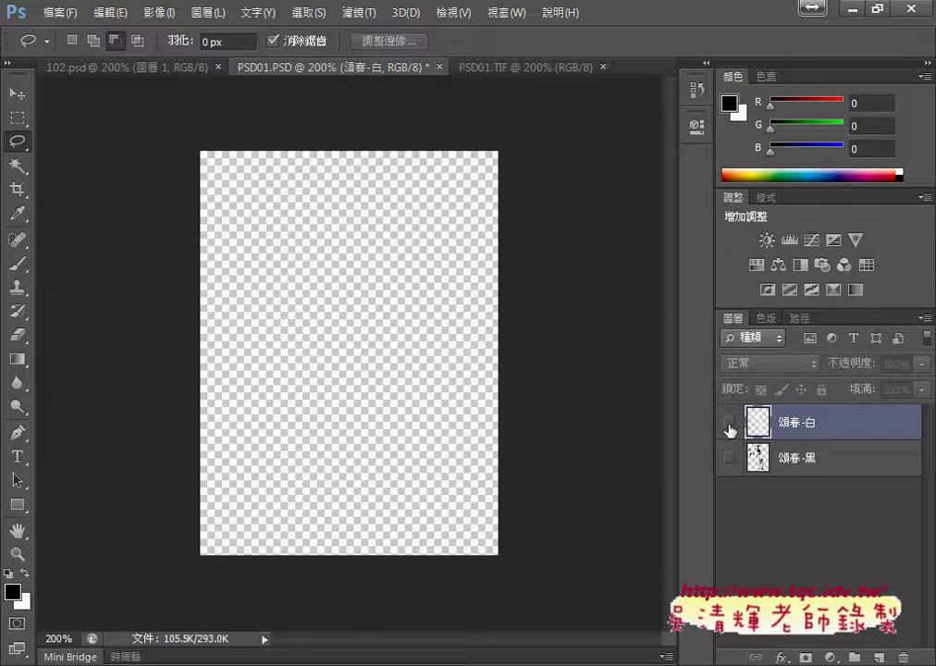
click(729, 423)
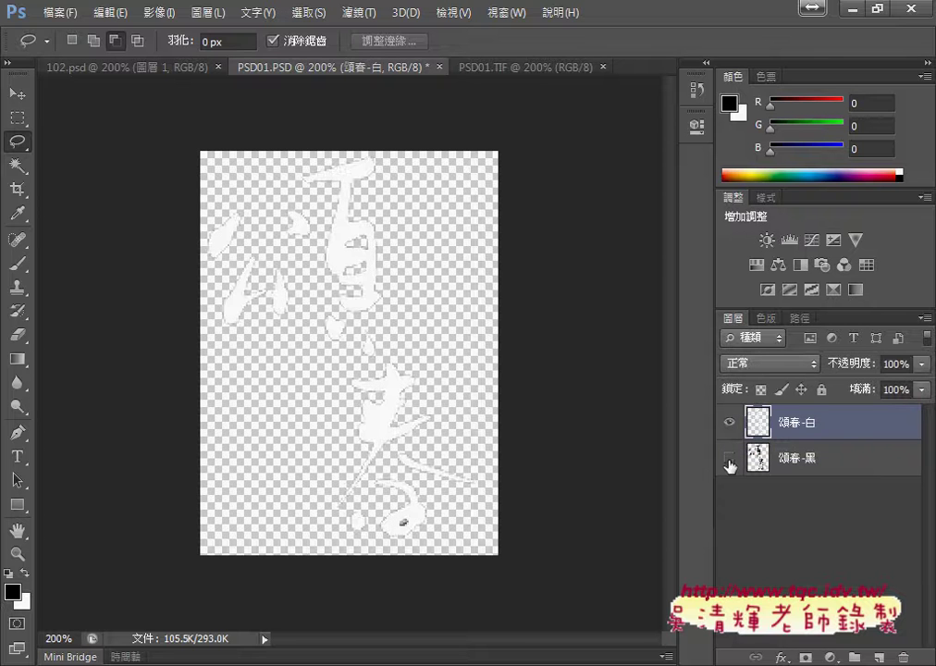
click(729, 457)
click(729, 422)
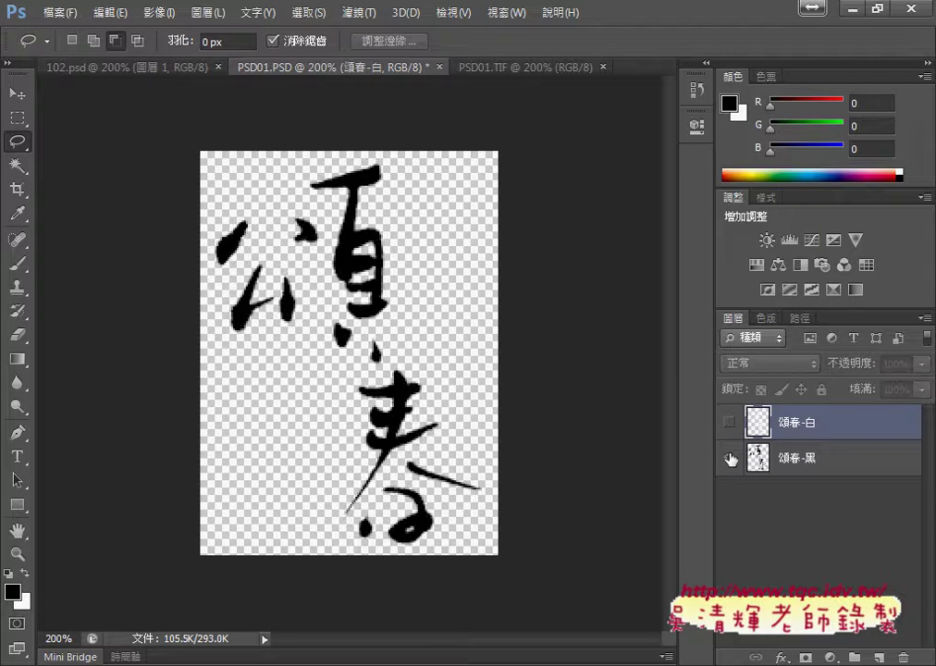
click(730, 458)
click(730, 422)
click(729, 458)
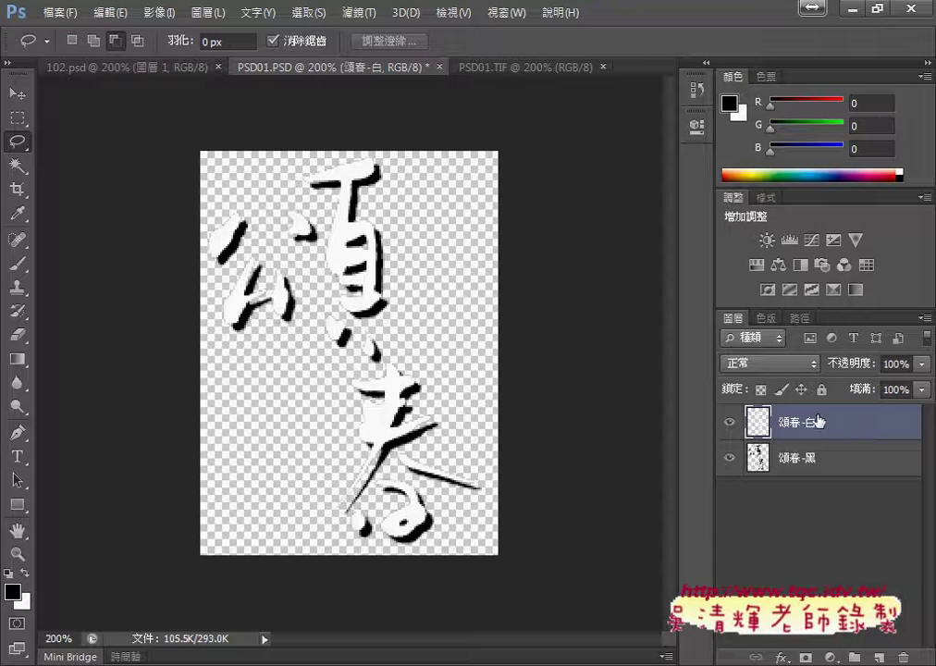
Drag 頌春-白 below 頌春-黑, then drag it away to delete the layer
drag(848, 428, 906, 658)
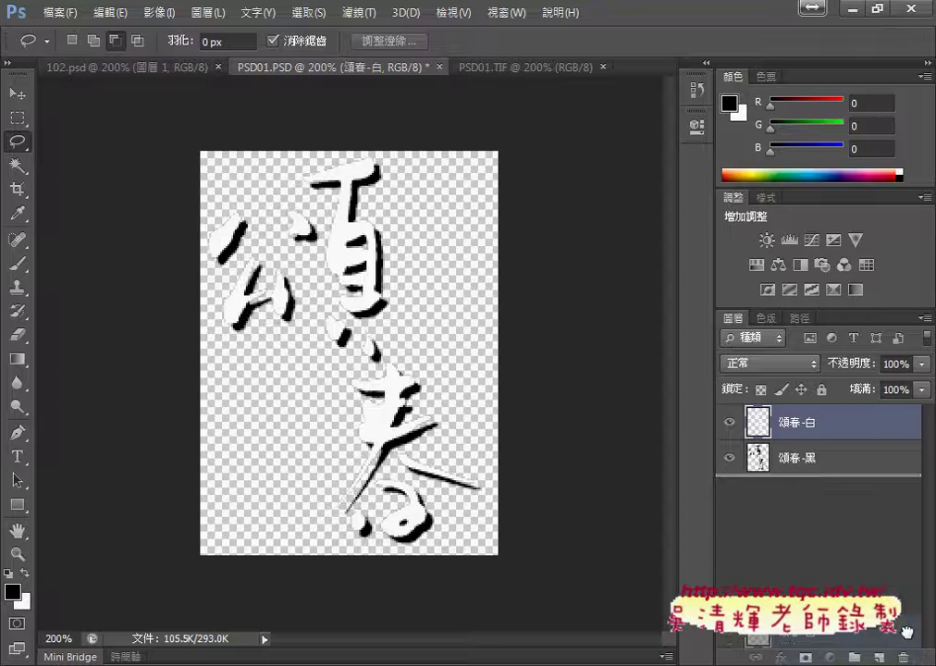
drag(905, 658, 909, 569)
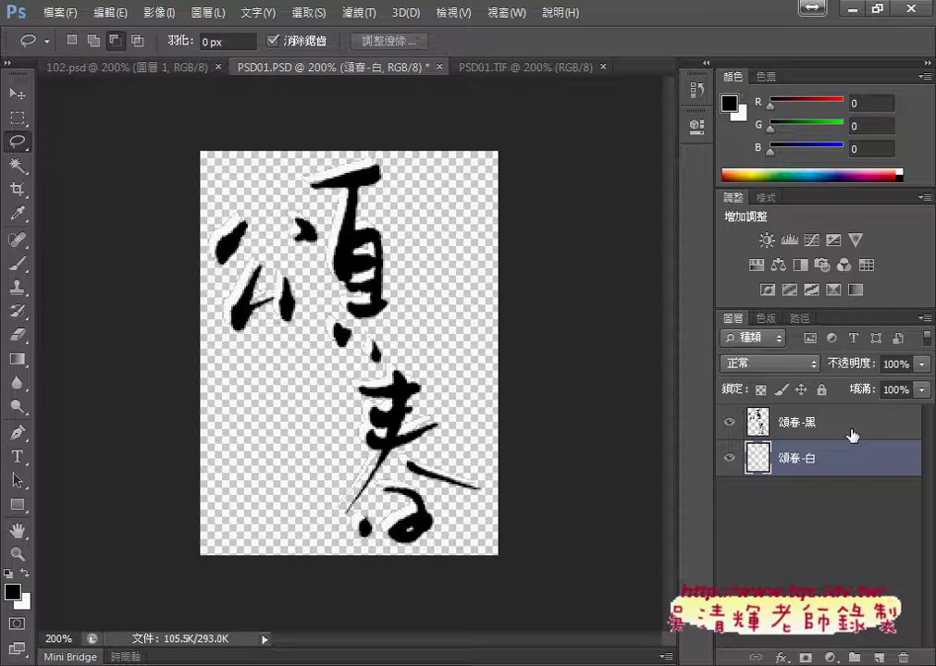
mouse_move(853, 433)
mouse_down()
mouse_move(856, 518)
mouse_move(906, 658)
mouse_up()
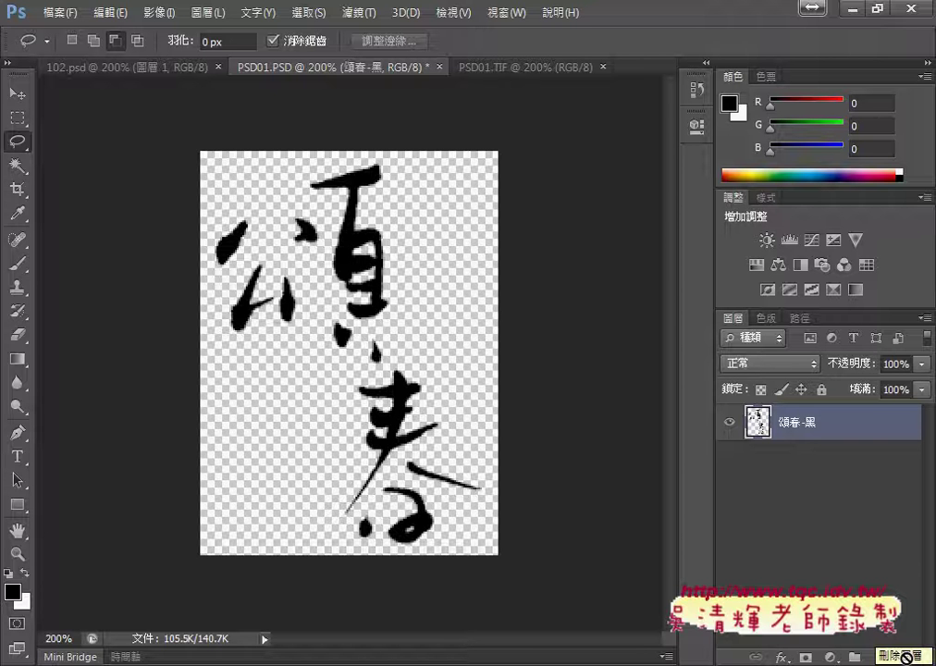
Duplicate the 頌春-黑 layer with 複製圖層 and name the copy 頌春-白
right_click(769, 433)
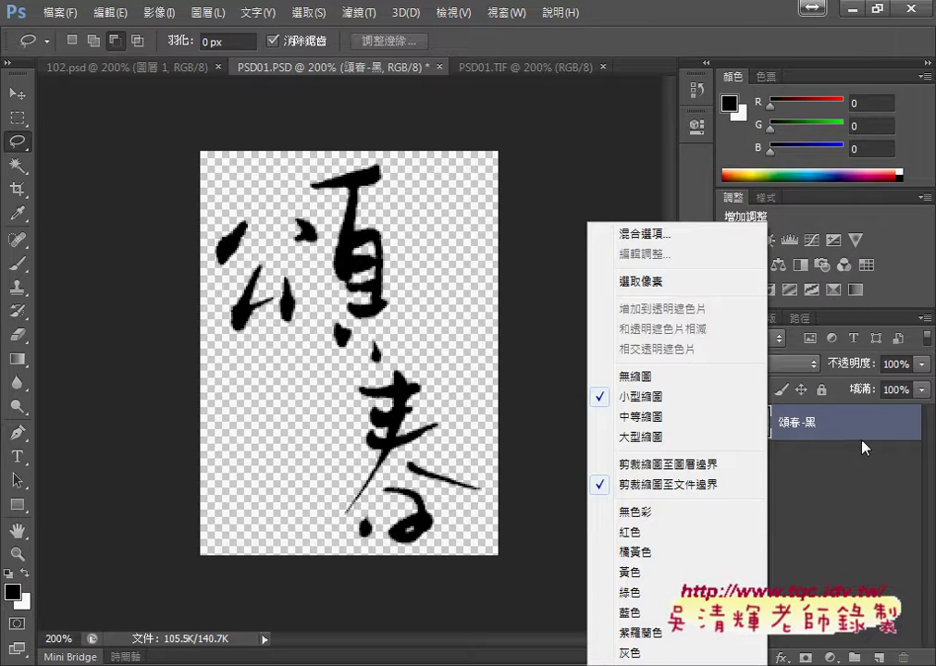
right_click(863, 445)
click(638, 125)
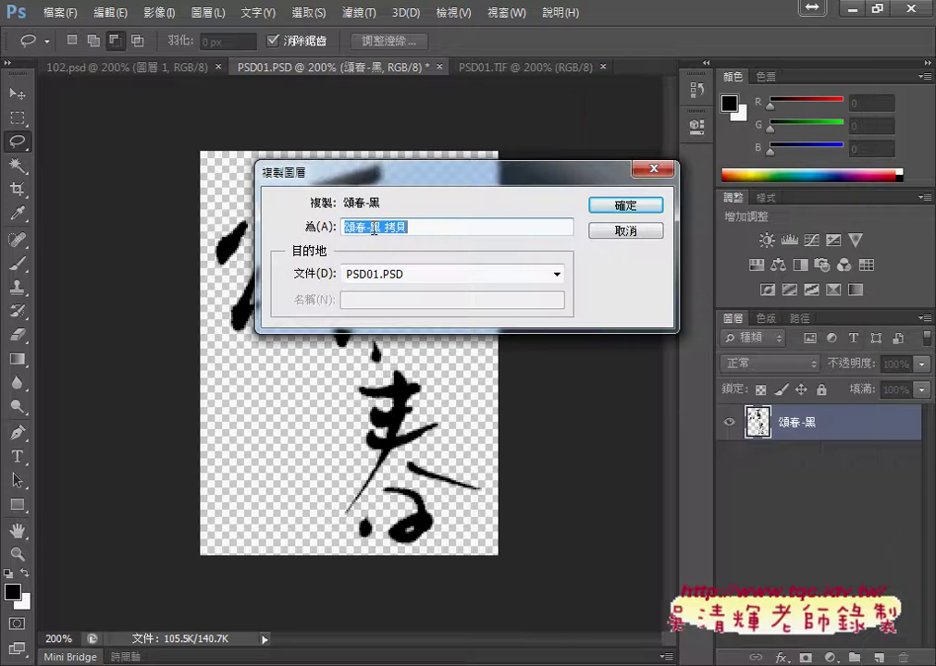
drag(370, 226, 460, 230)
text(bl)
key(BackSpace)
text(2)
key(BackSpace)
key(BackSpace)
text(ㄅㄞ)
text(6)
key(Return)
key(Return)
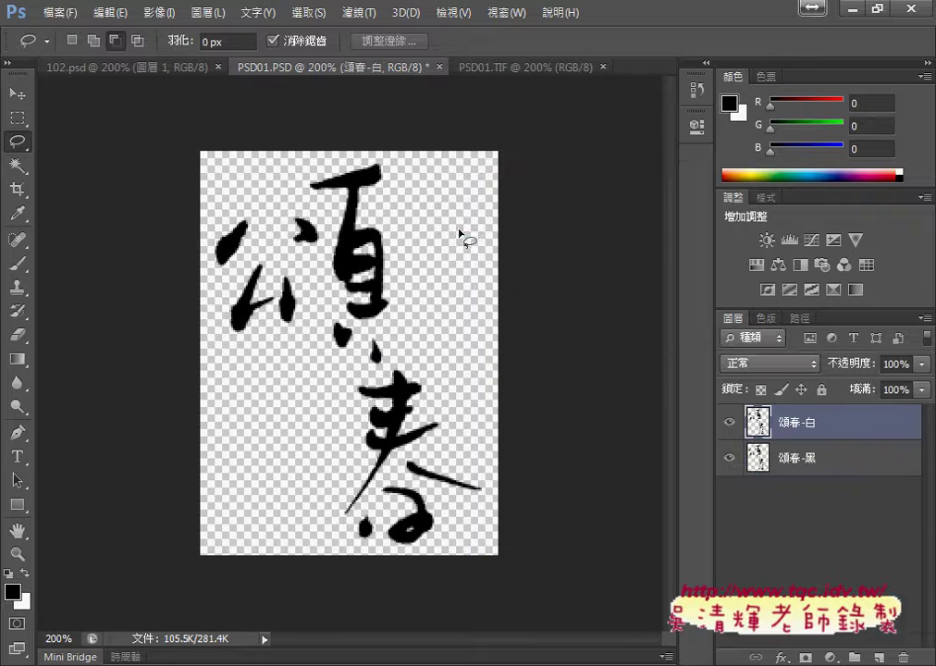
Make 頌春-白 the active layer and choose the Magic Wand tool
click(786, 465)
key(alt+bracketright)
click(814, 457)
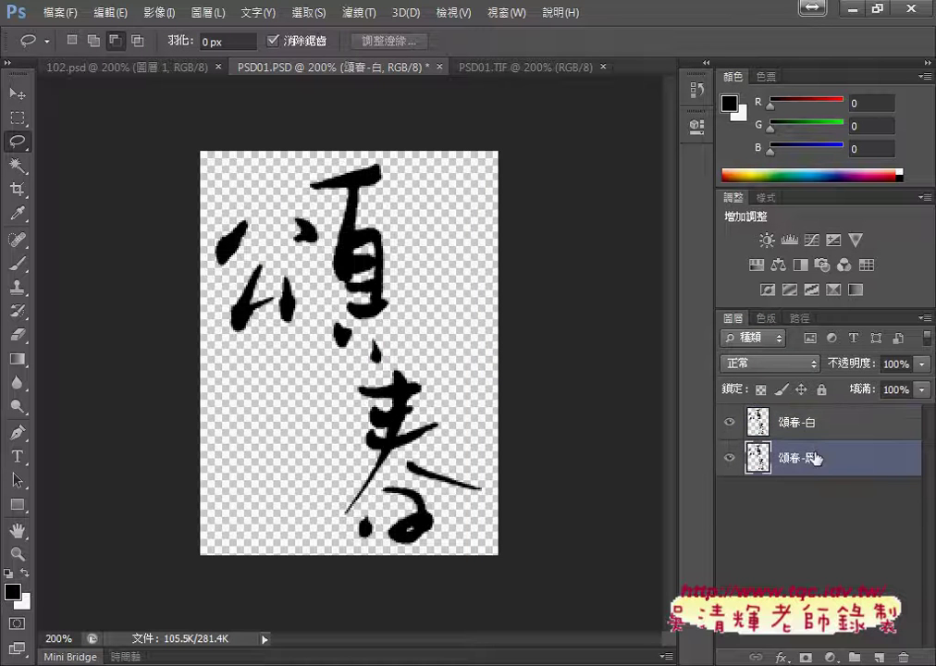
click(758, 423)
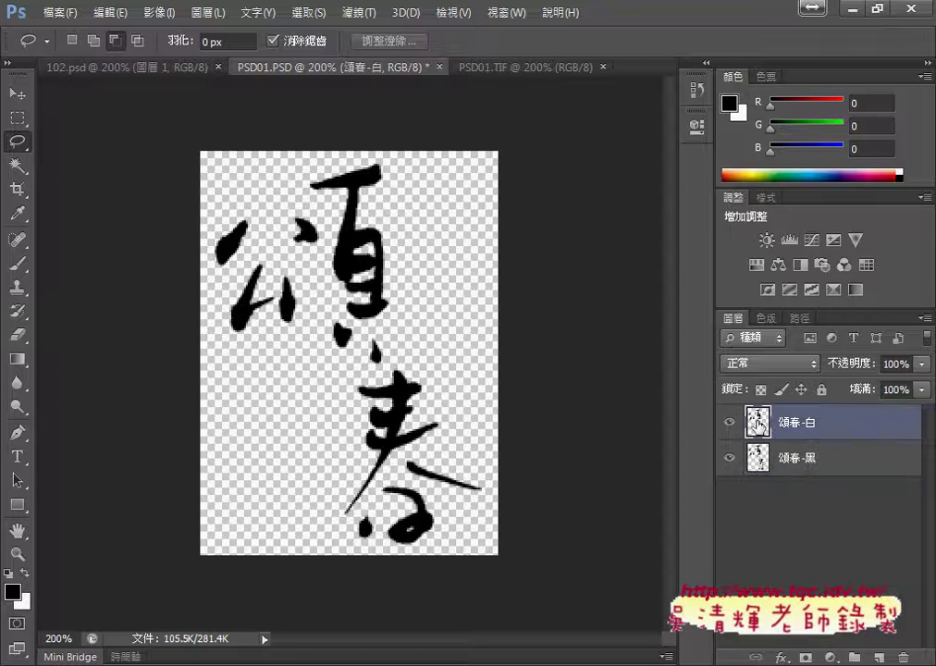
click(21, 166)
right_click(20, 166)
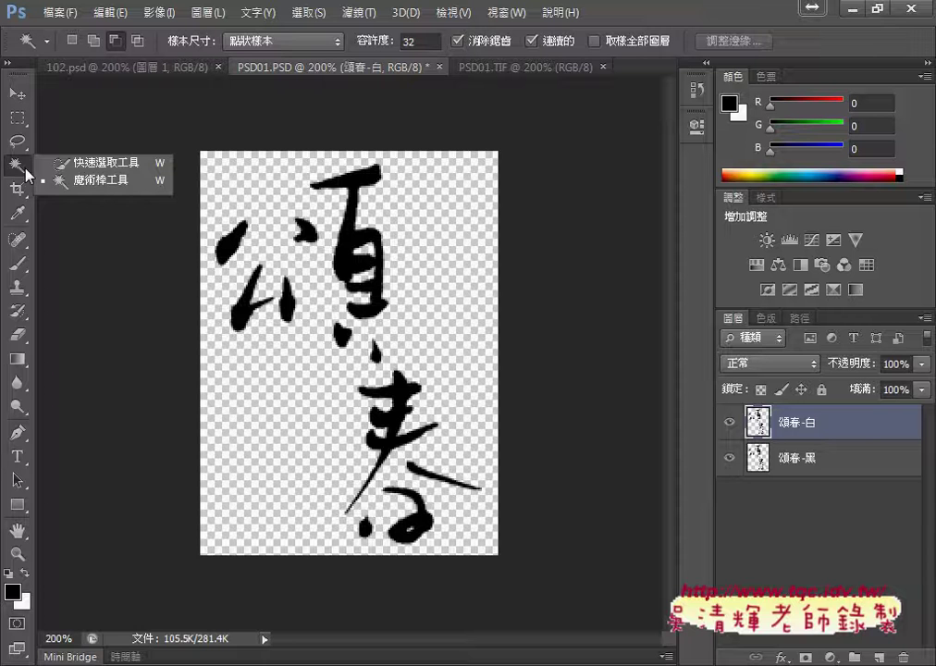
click(130, 286)
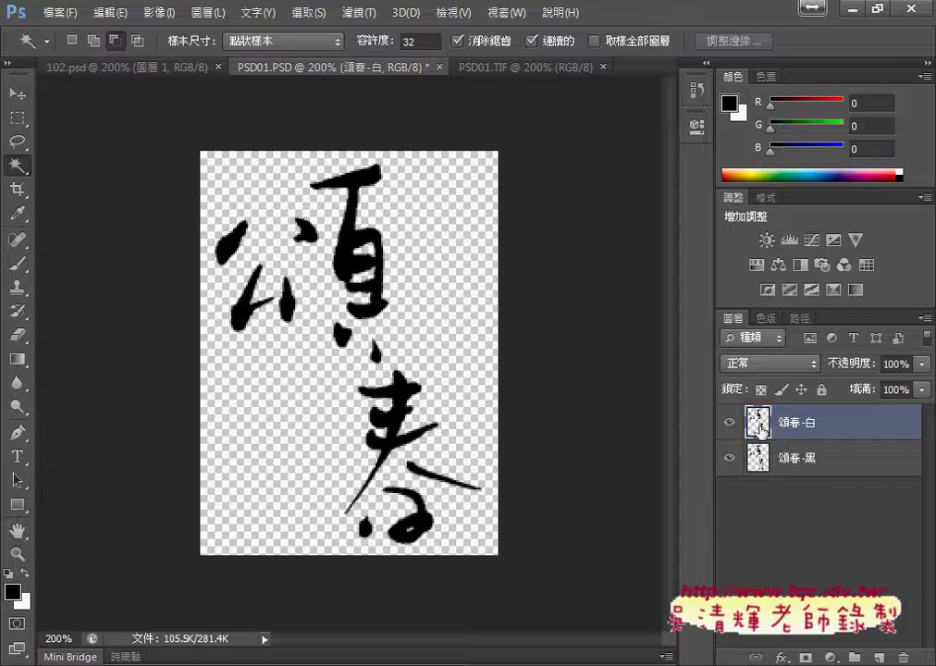
Load the 頌春-白 strokes as a selection with 選取像素 from the layer thumbnail
right_click(851, 423)
key(Escape)
right_click(758, 426)
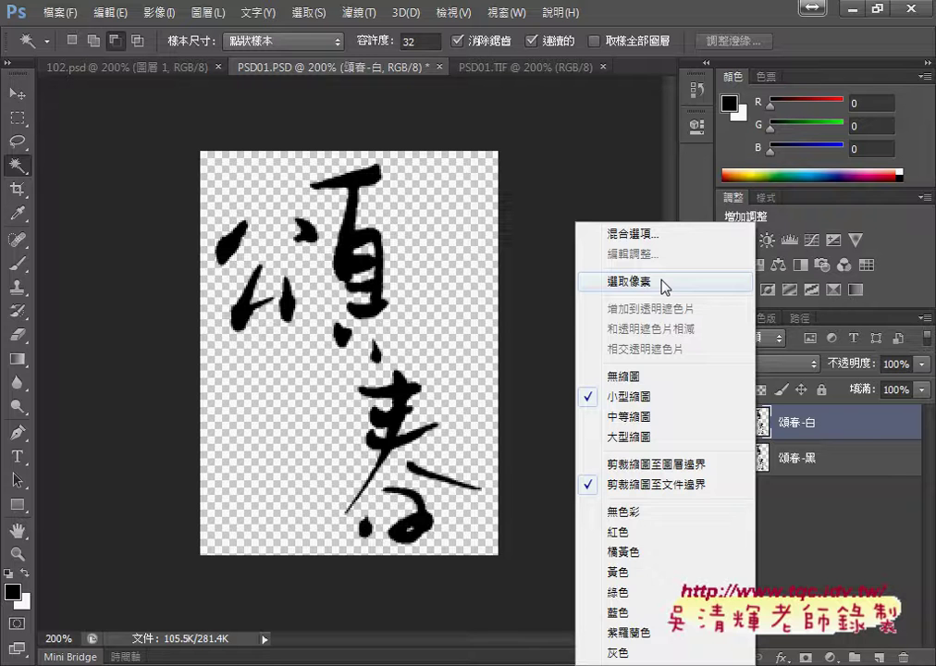
click(664, 284)
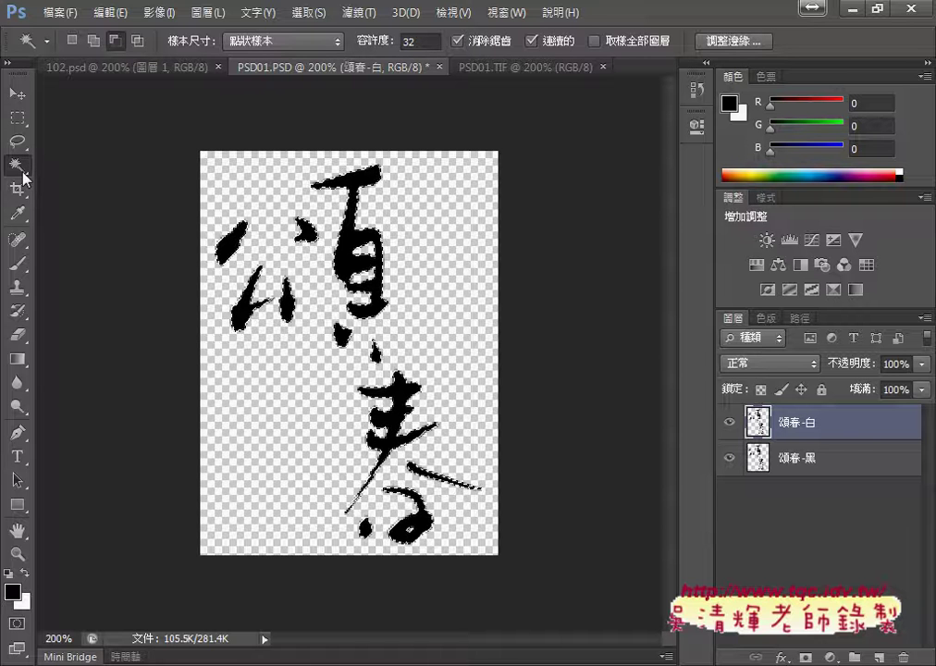
click(120, 20)
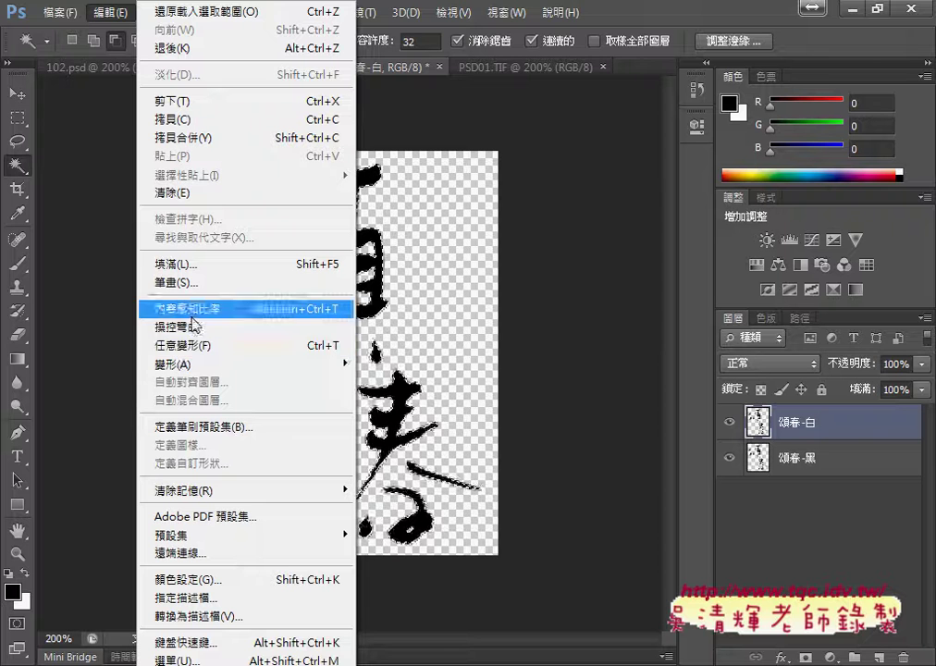
mouse_move(176, 364)
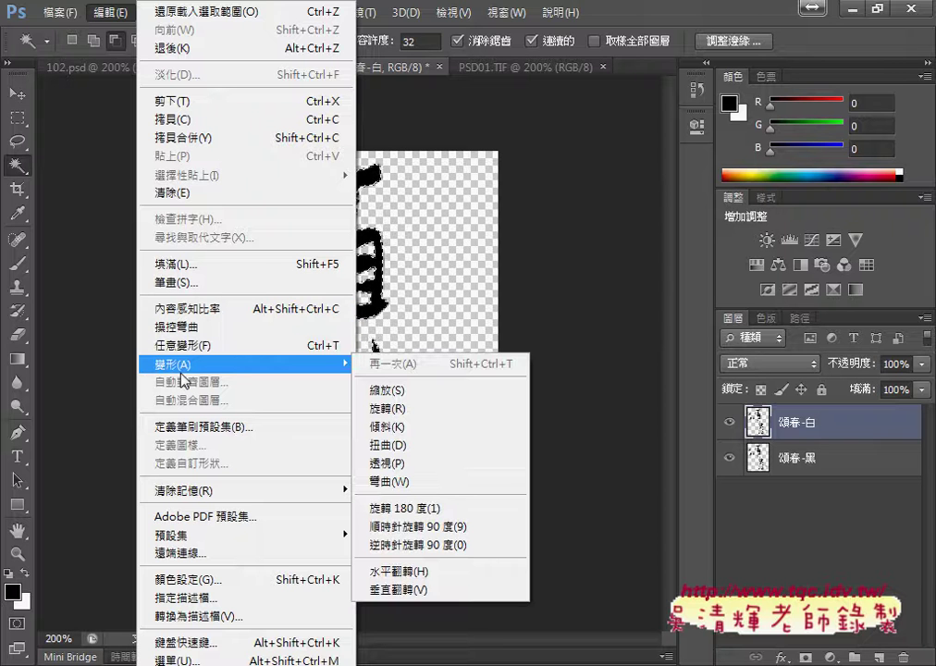
Fill the selected 頌春-白 strokes with 白色 (White) via 填滿, then 取消選取
click(185, 264)
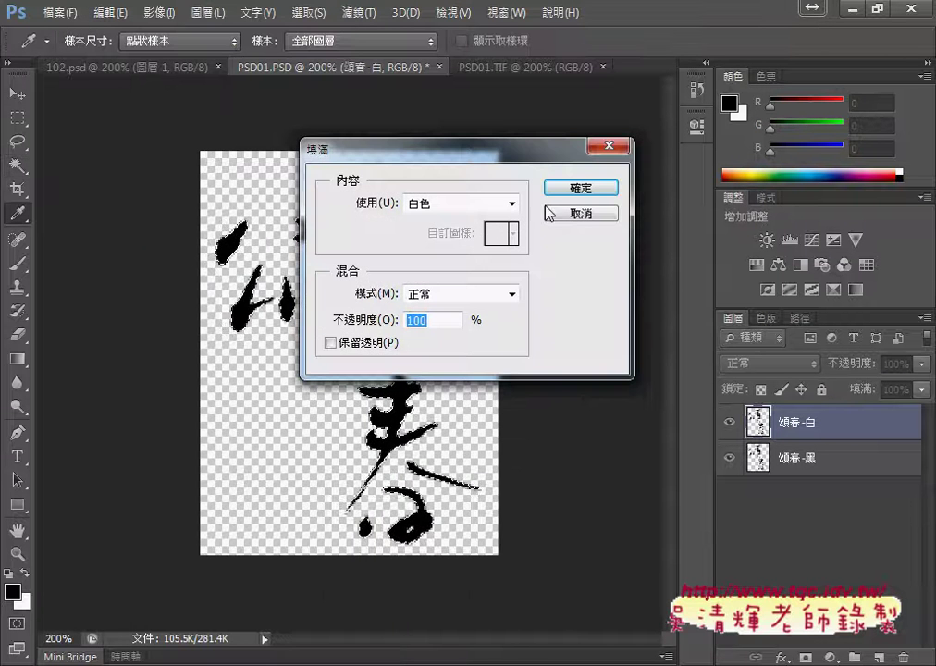
click(575, 191)
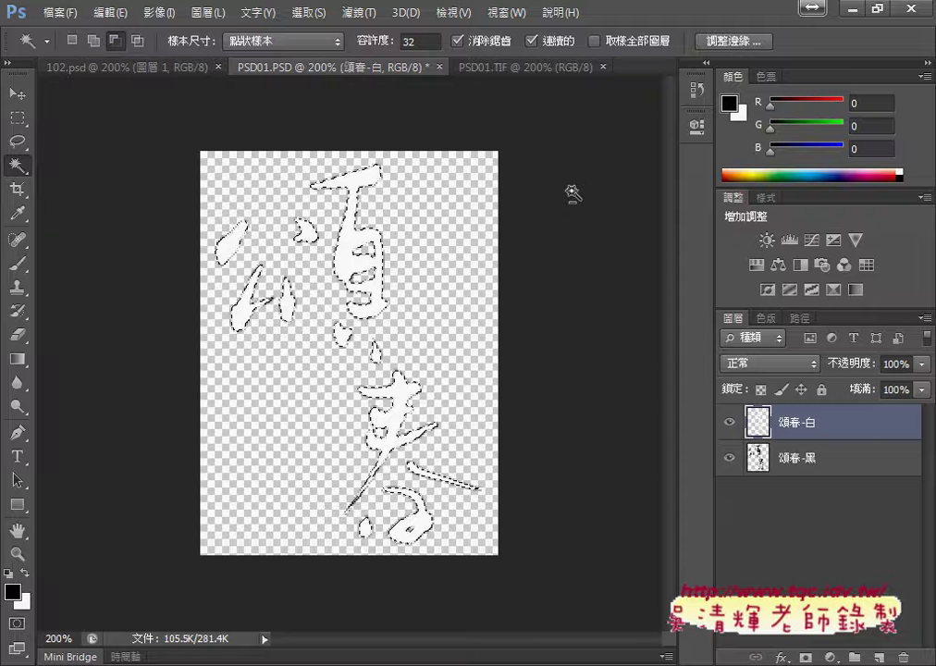
click(316, 15)
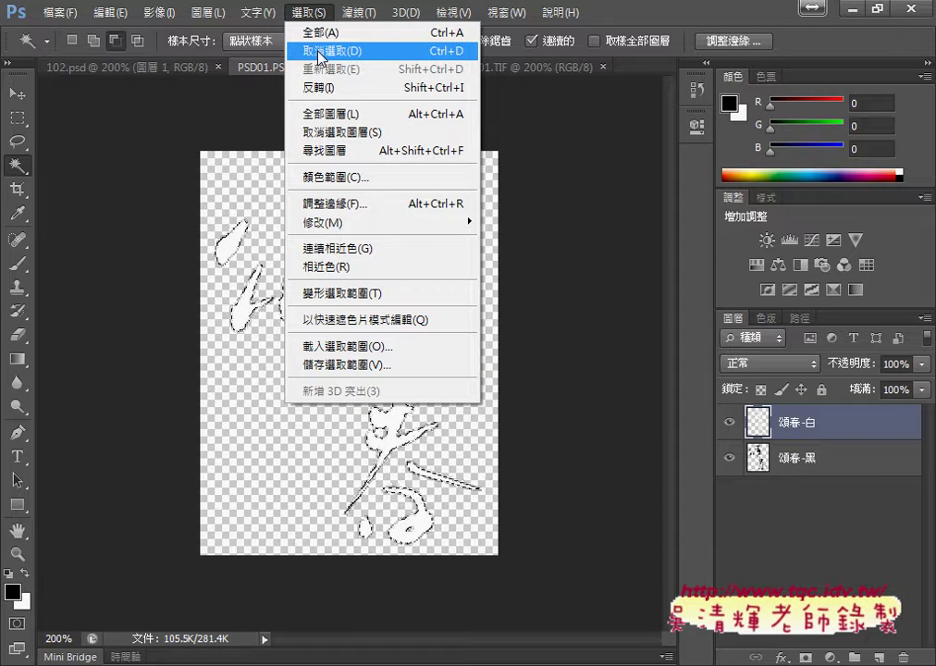
click(319, 52)
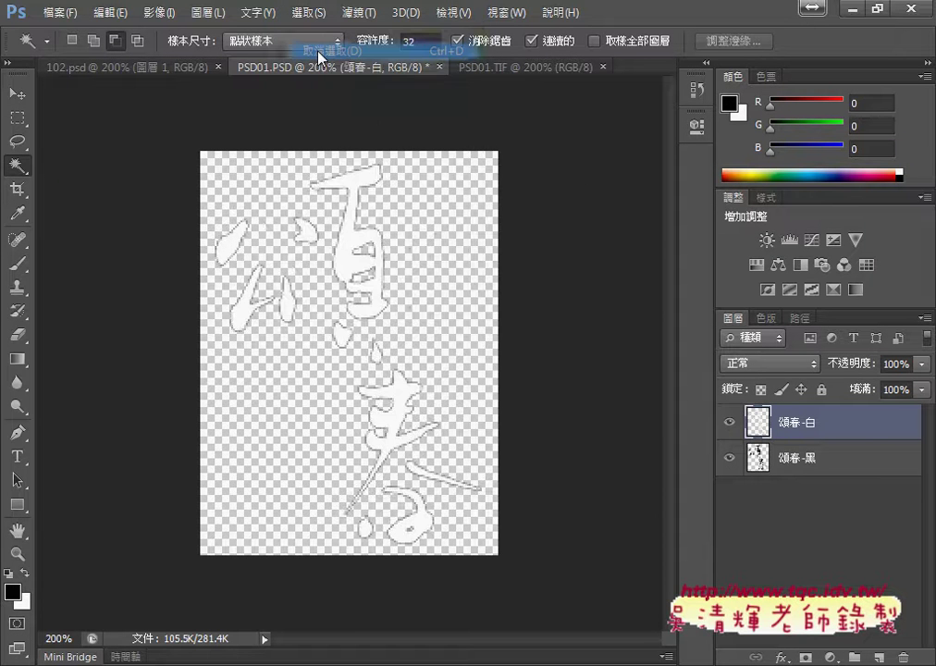
Nudge the white 頌春-白 letters up and right with the Move tool's arrow keys
click(17, 93)
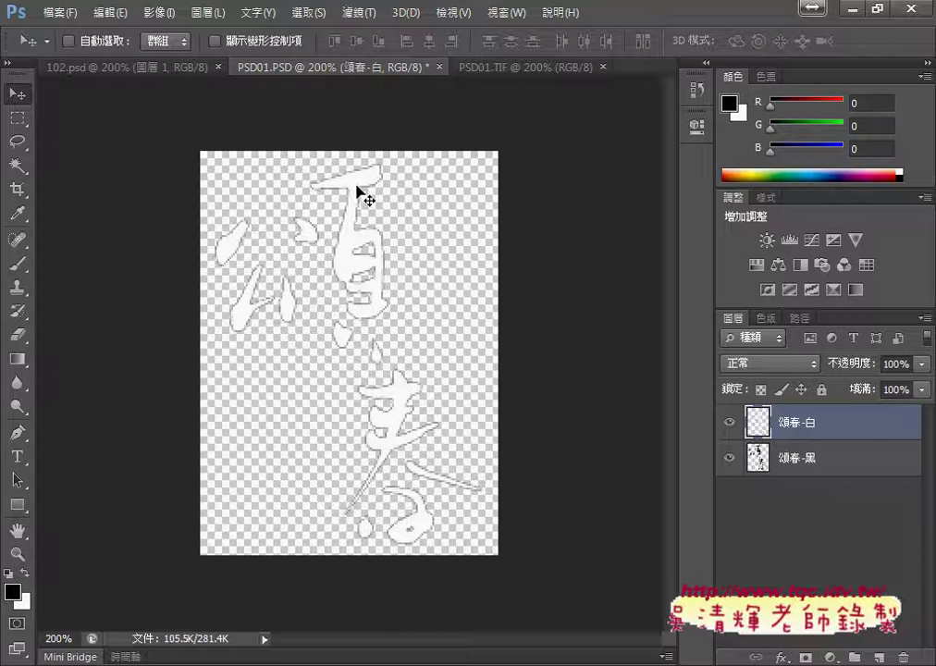
key(Left)
key(Left)
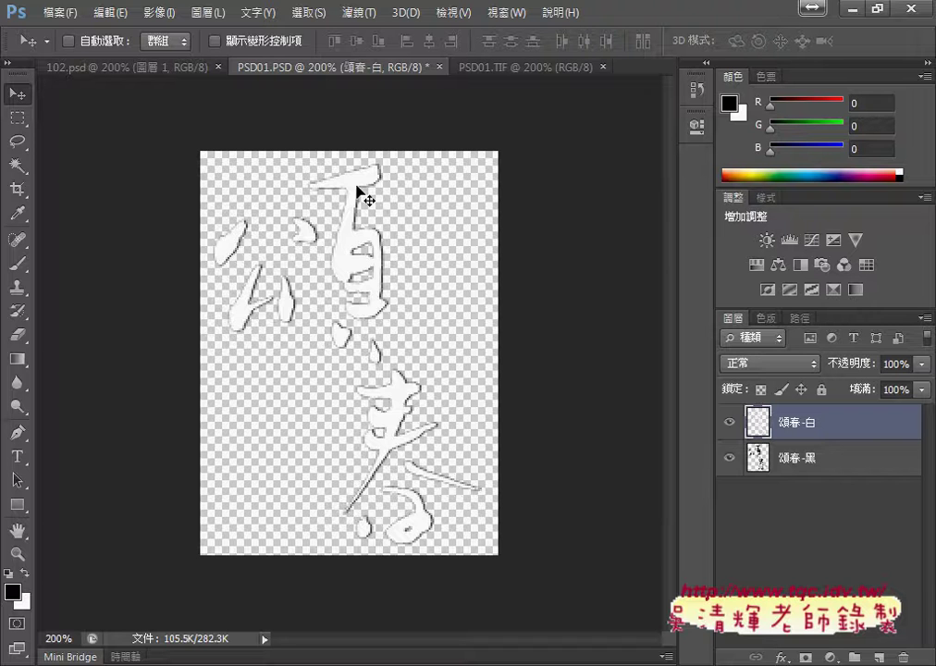
key(Up)
key(Right)
key(Up)
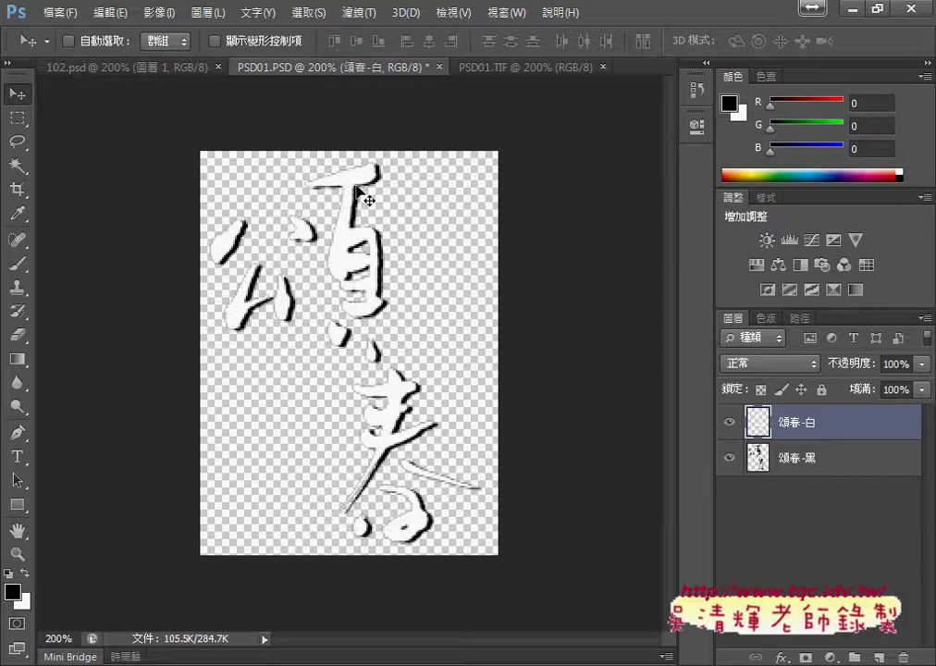
key(Right)
key(Up)
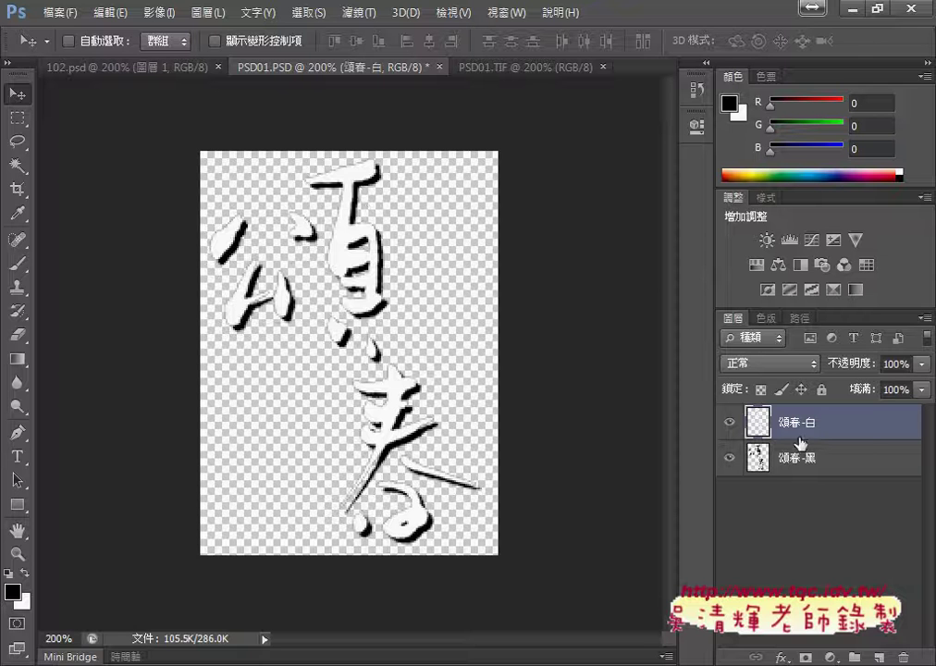
click(835, 467)
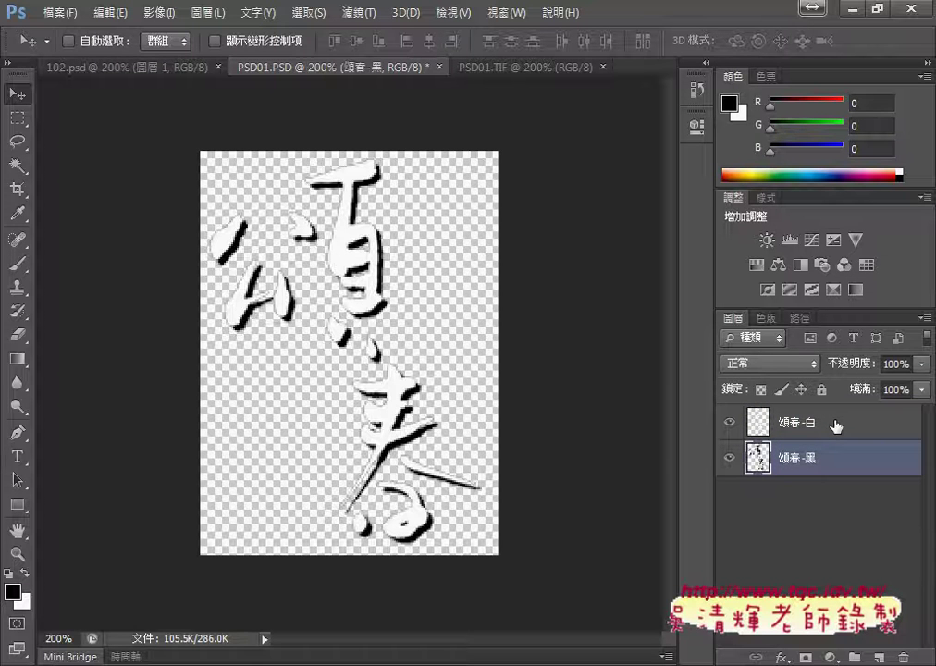
Select both 頌春-白 and 頌春-黑 and link them with 連結圖層
shift+click(835, 424)
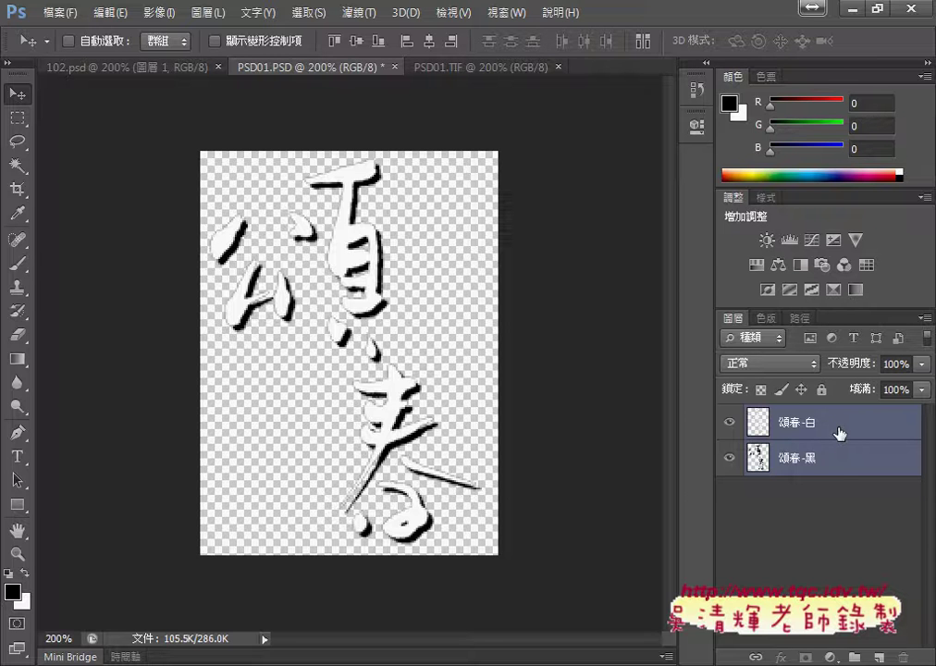
right_click(841, 435)
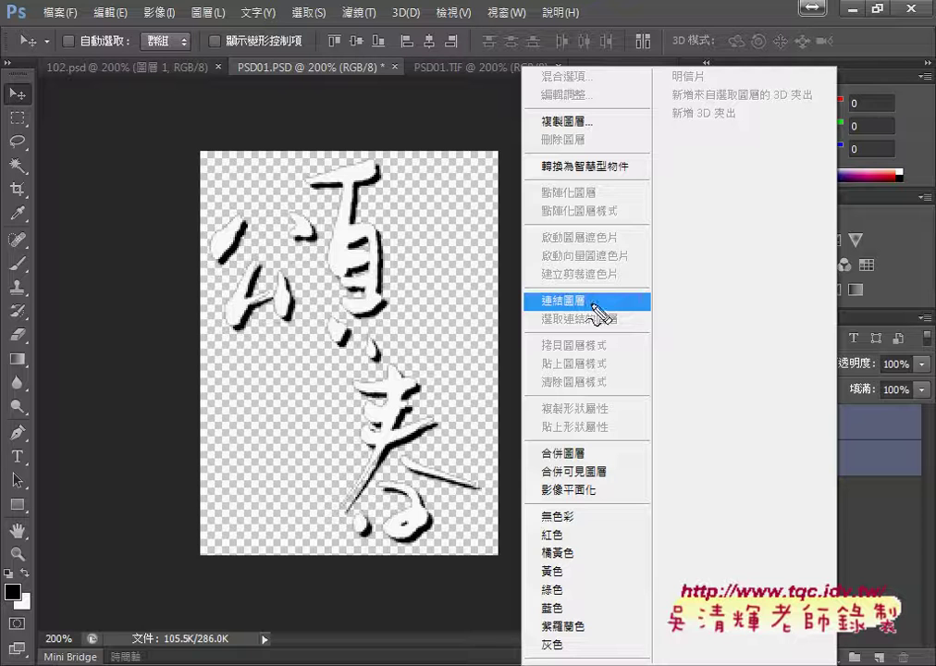
mouse_move(592, 294)
mouse_down()
mouse_move(539, 299)
mouse_move(604, 305)
mouse_move(596, 321)
mouse_up()
key(Escape)
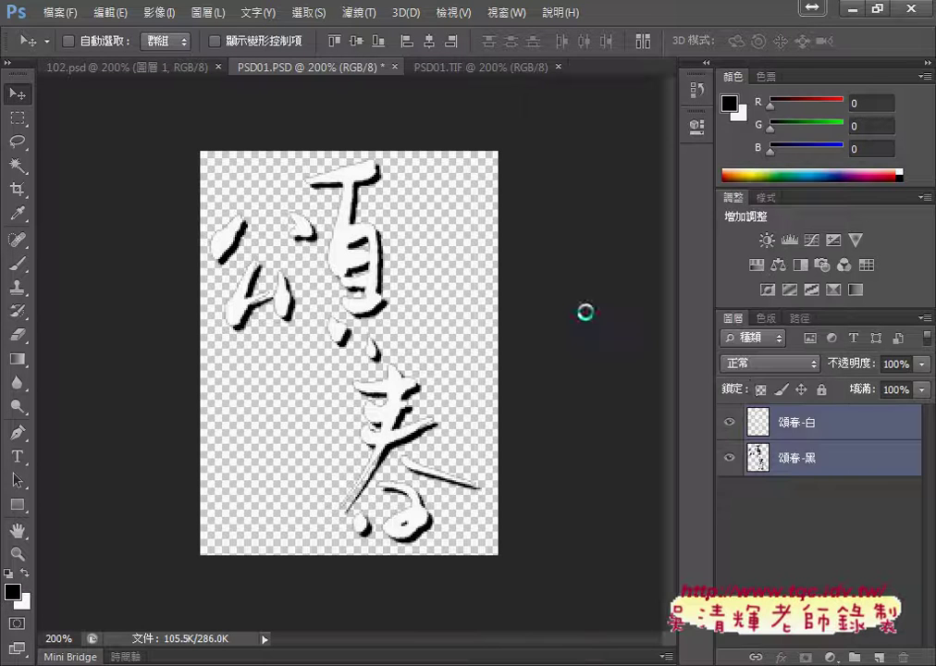
right_click(817, 425)
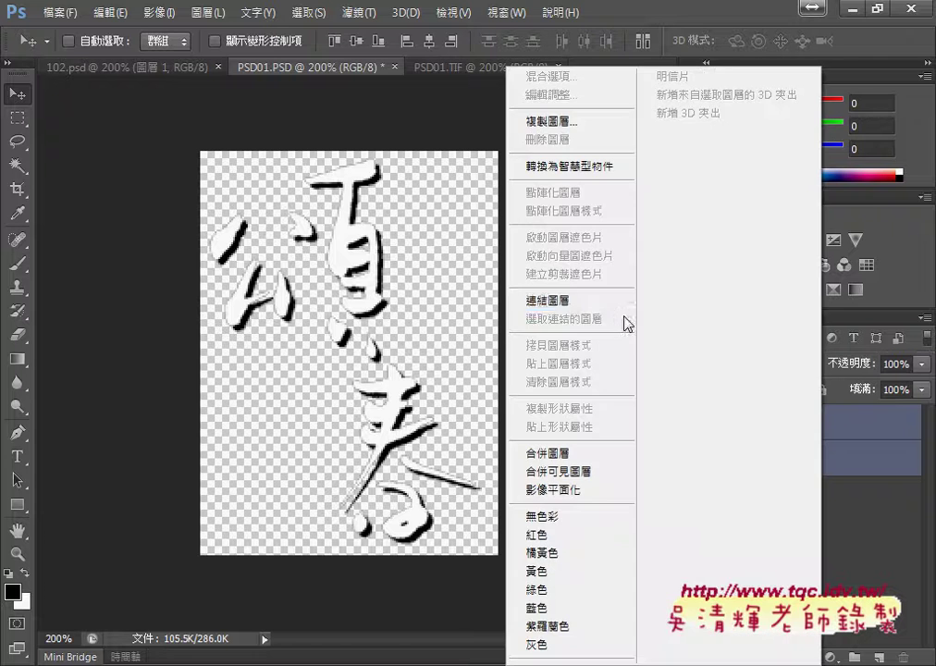
click(571, 299)
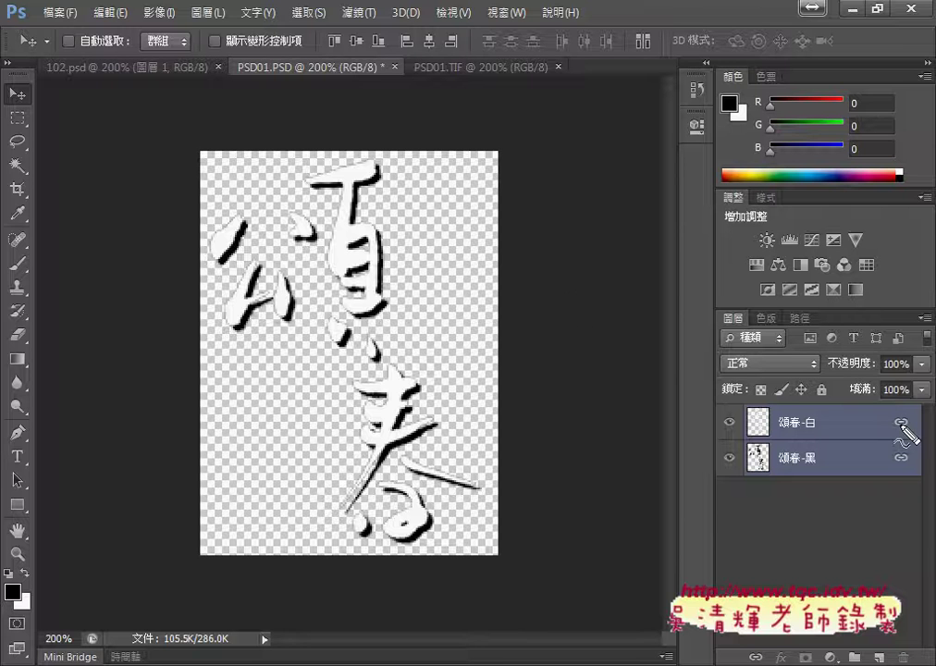
mouse_move(901, 418)
mouse_down()
mouse_move(899, 450)
mouse_move(712, 453)
mouse_move(919, 393)
mouse_move(865, 479)
mouse_up()
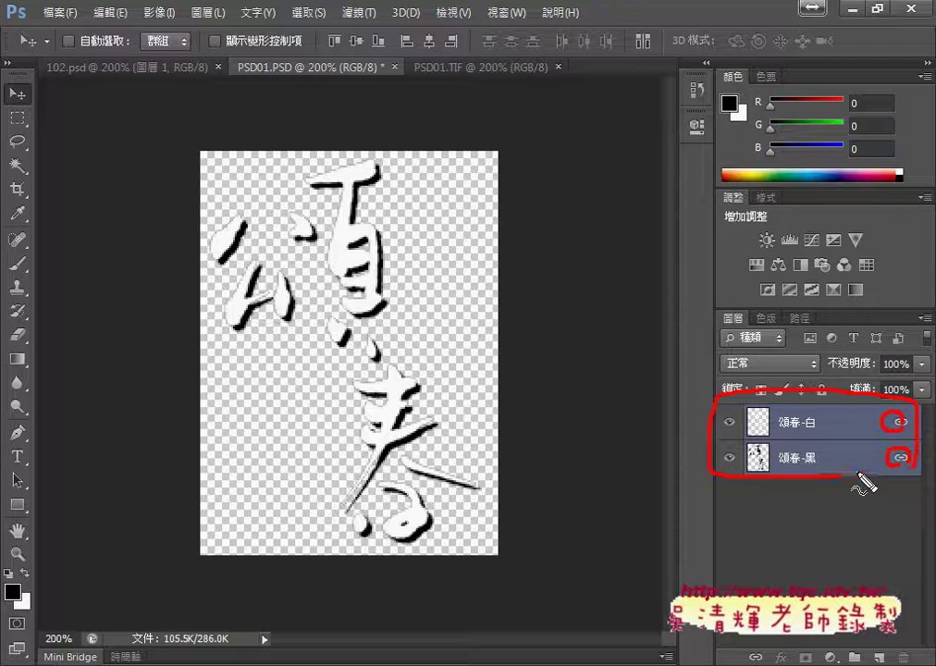
key(Escape)
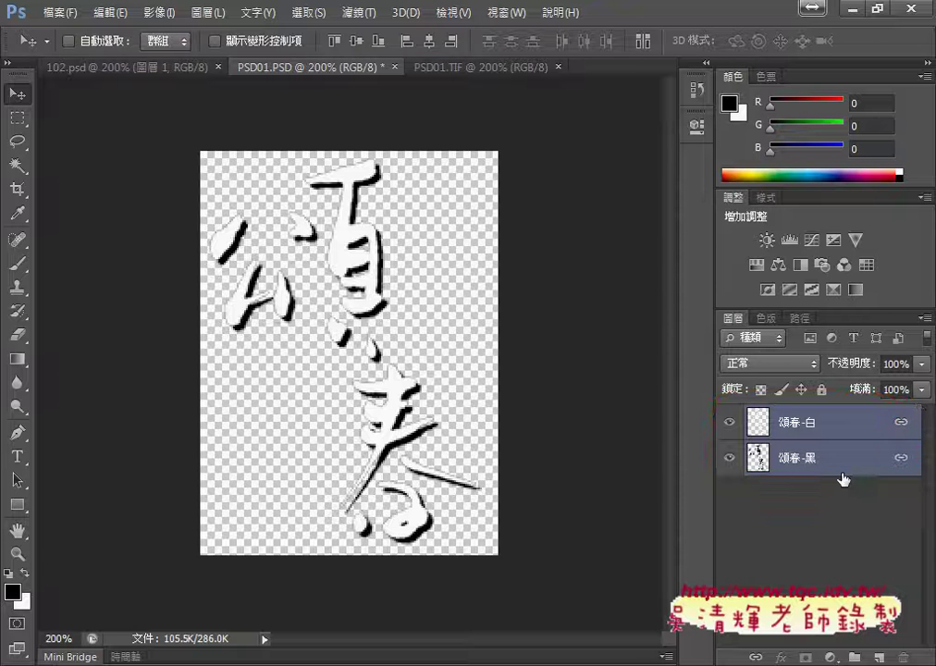
Duplicate the linked 頌春 layers with 複製圖層, choosing 102.psd as the destination document
right_click(829, 427)
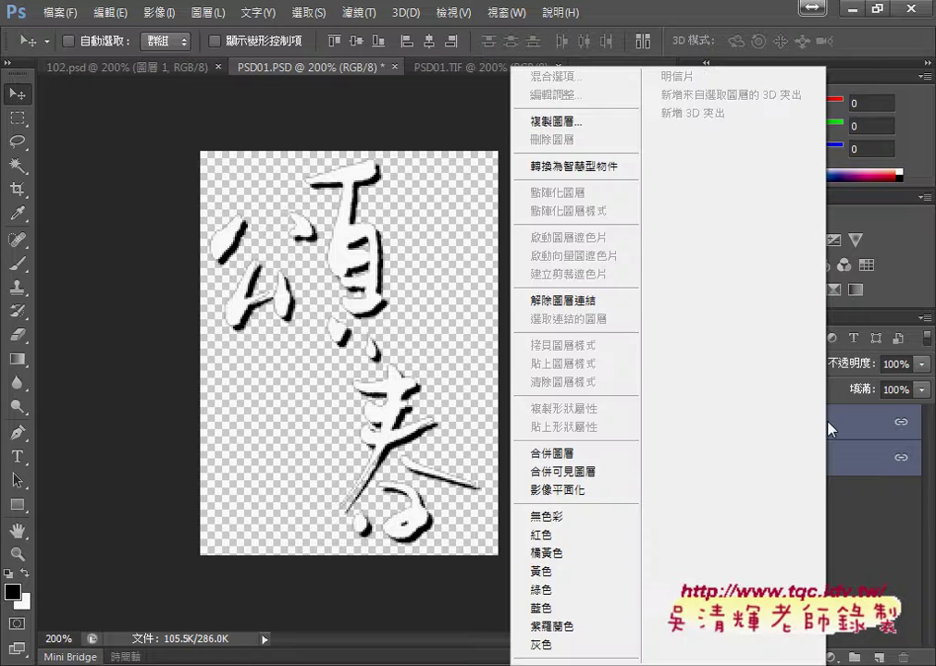
click(596, 120)
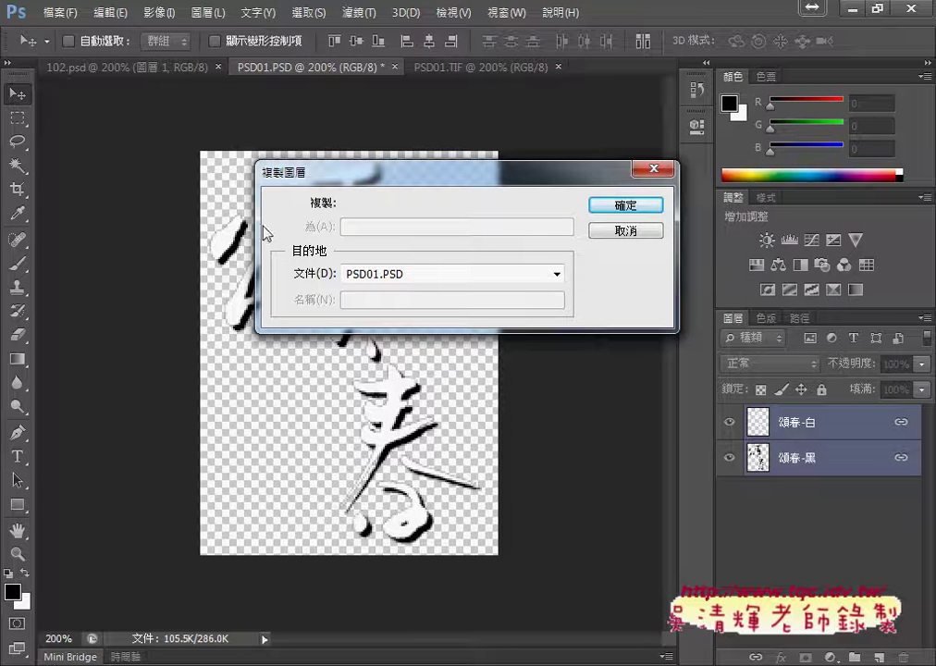
click(398, 274)
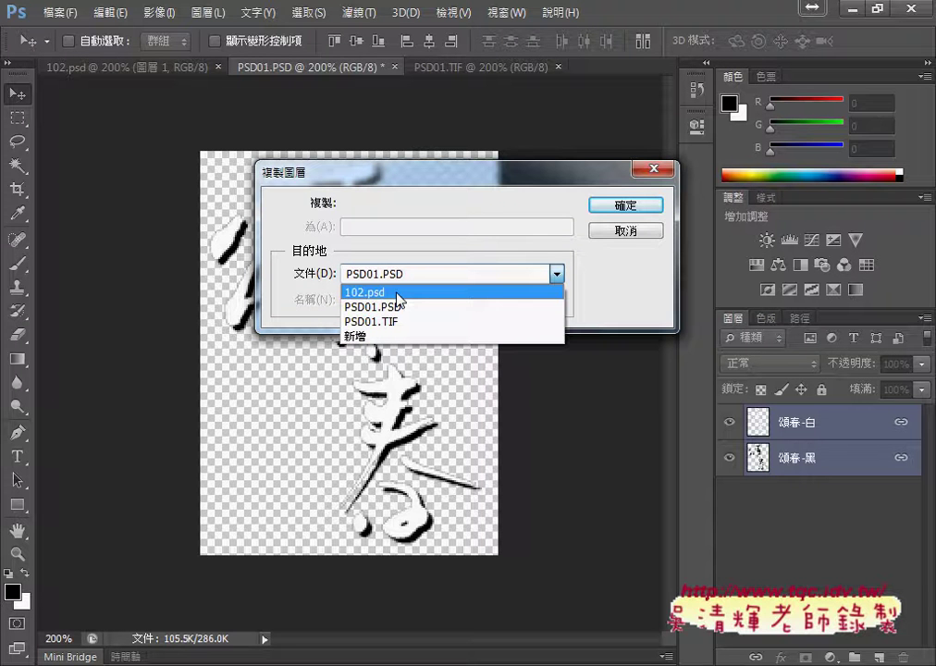
click(399, 294)
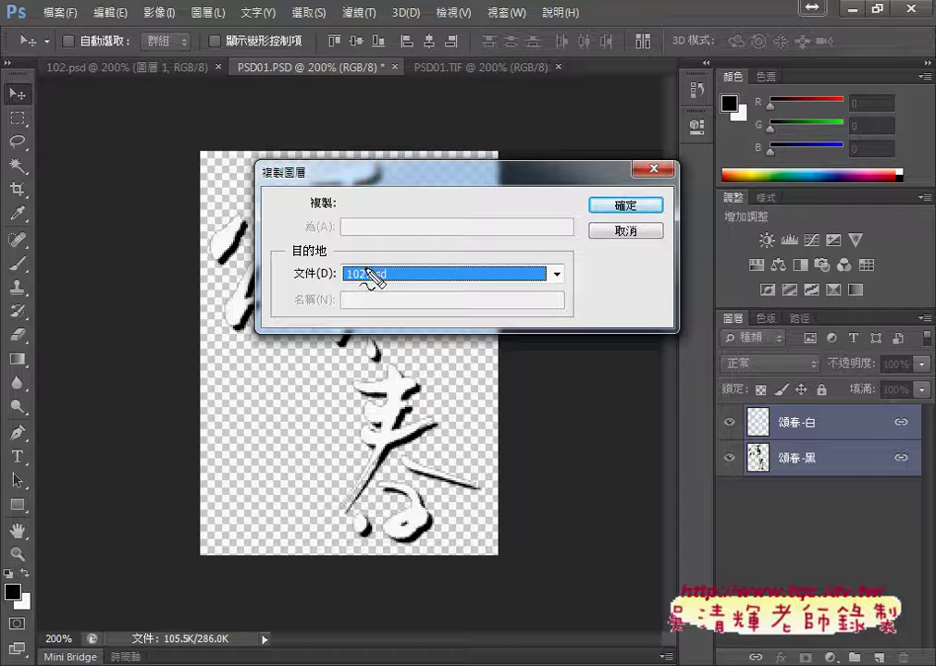
drag(379, 294, 397, 294)
mouse_move(145, 96)
mouse_down()
mouse_move(56, 95)
mouse_move(125, 81)
mouse_up()
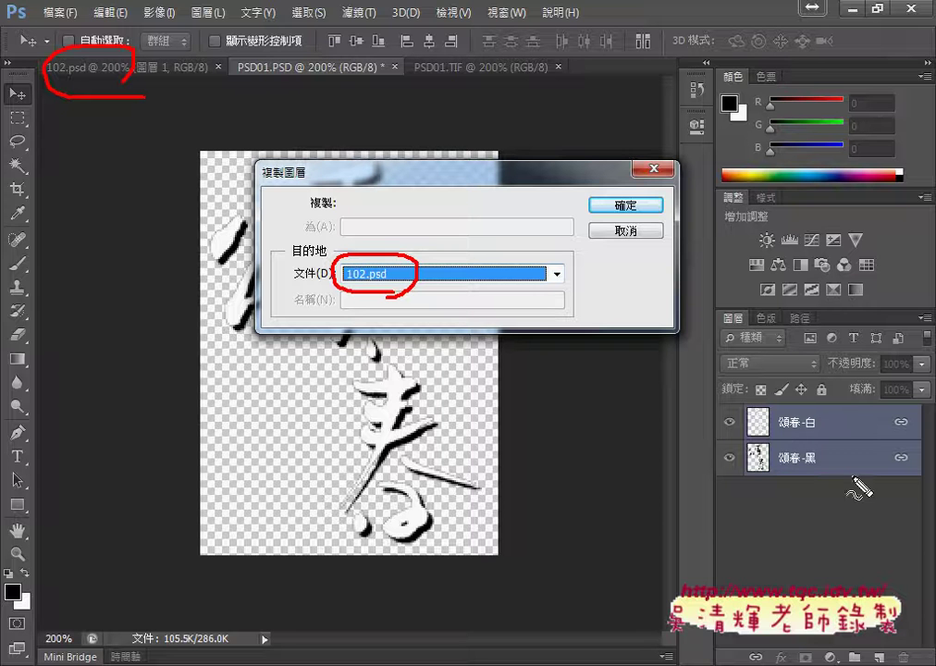
mouse_move(826, 404)
mouse_down()
mouse_move(800, 481)
mouse_move(830, 407)
mouse_up()
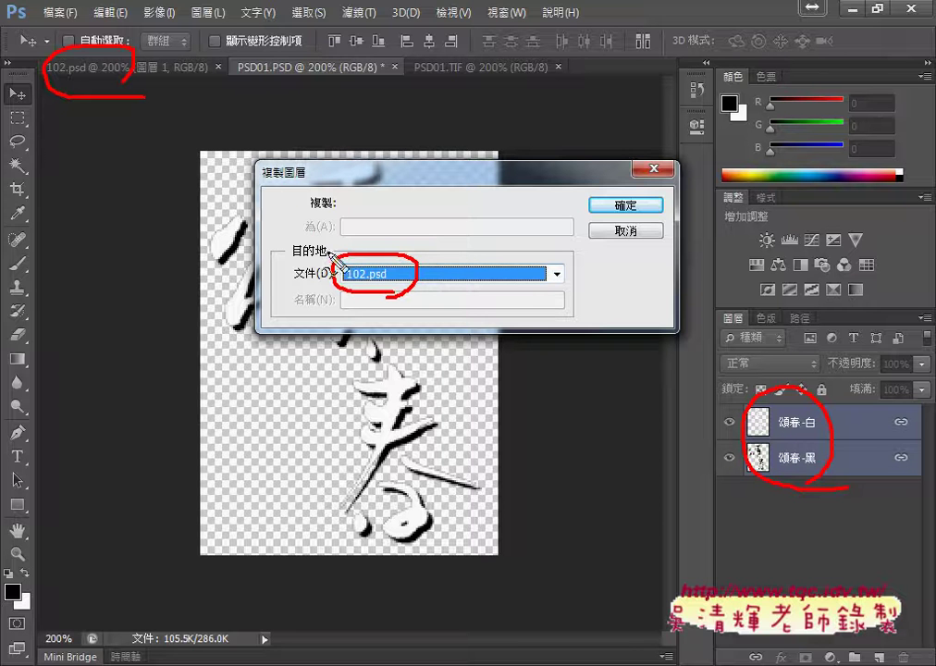
mouse_move(335, 252)
mouse_down()
mouse_move(153, 81)
mouse_move(165, 115)
mouse_move(185, 89)
mouse_up()
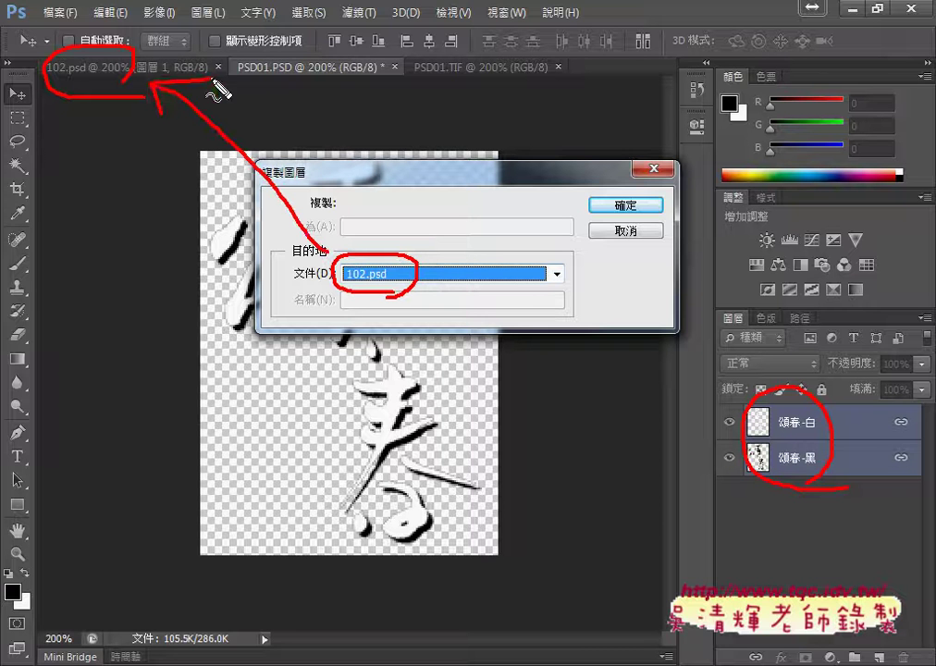
key(Escape)
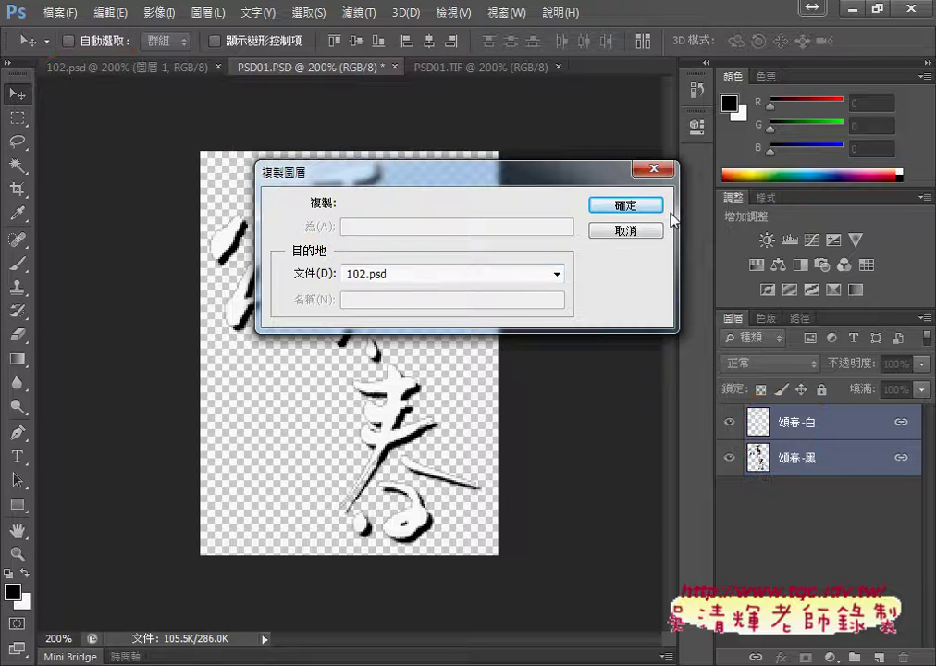
click(654, 207)
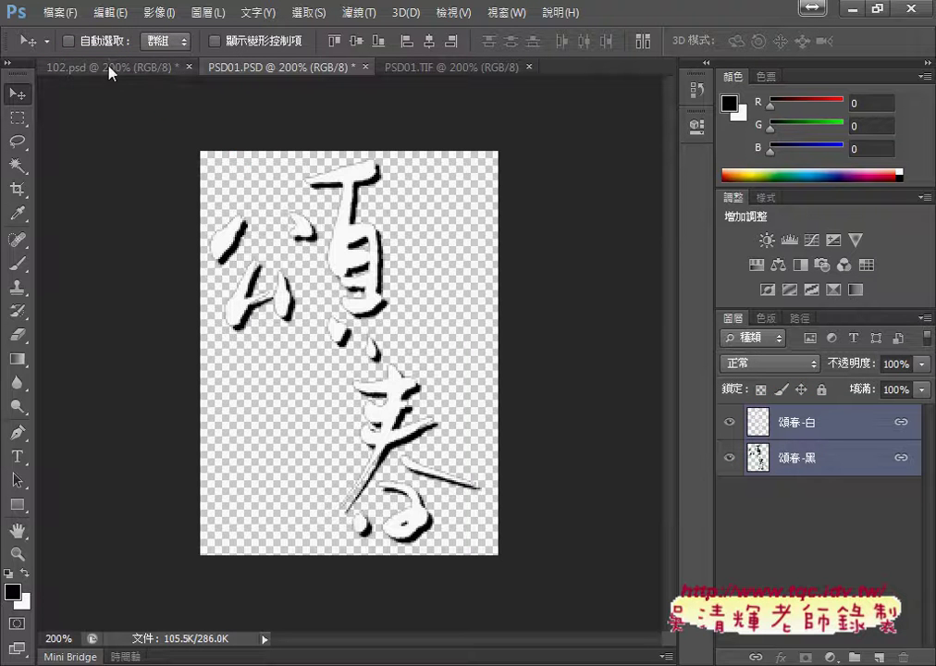
Drag the 頌春 calligraphy in 102.psd to the card's right, then view PSD01.TIF
click(110, 67)
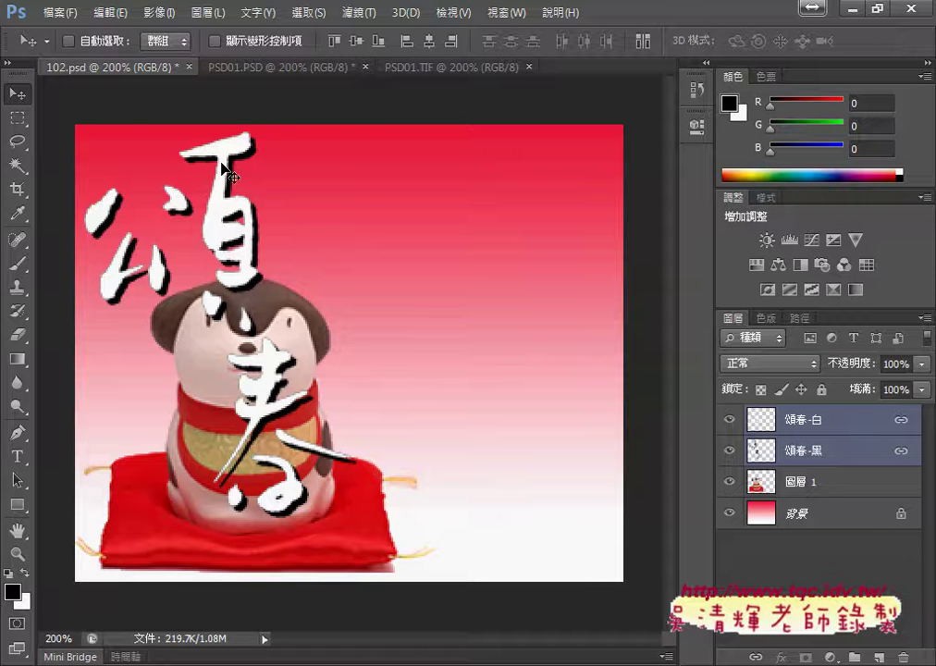
mouse_move(230, 167)
mouse_down()
mouse_move(360, 130)
mouse_move(447, 172)
mouse_move(492, 169)
mouse_move(458, 171)
mouse_move(495, 154)
mouse_up()
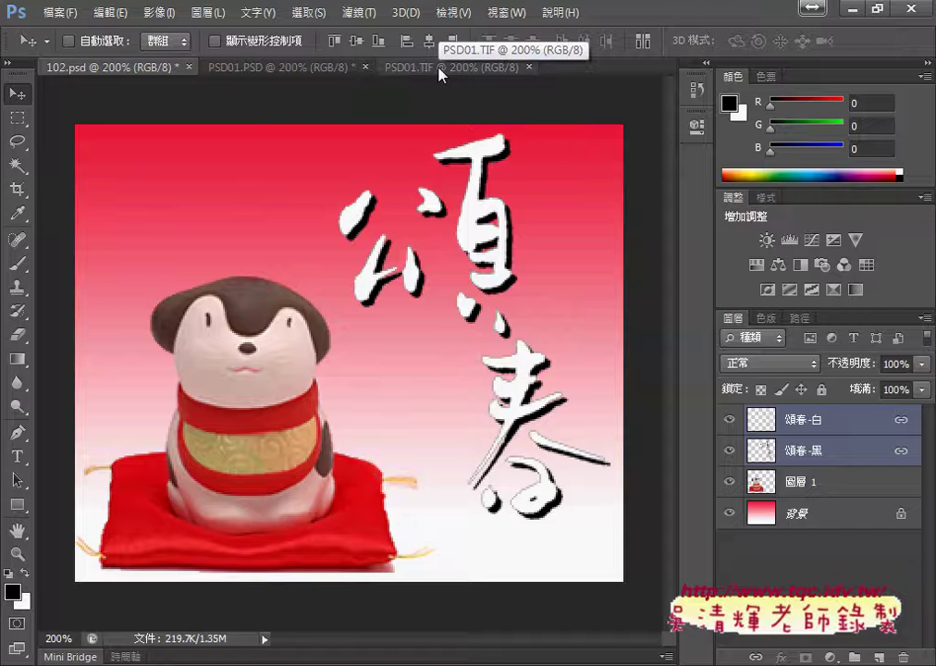
click(439, 68)
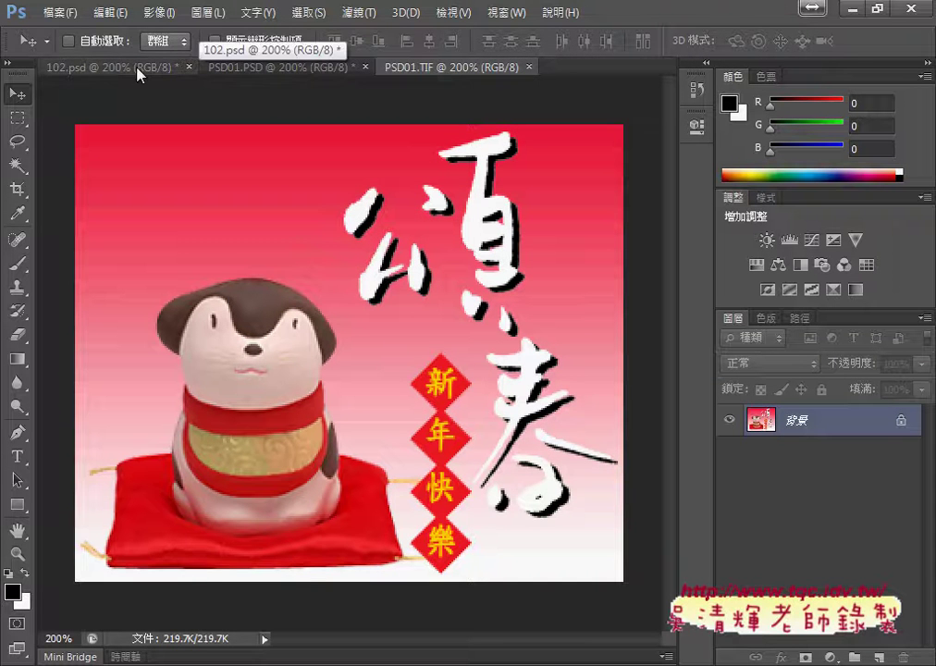
Compare 102.psd with PSD01.TIF and nudge the calligraphy right one step
click(137, 68)
click(418, 68)
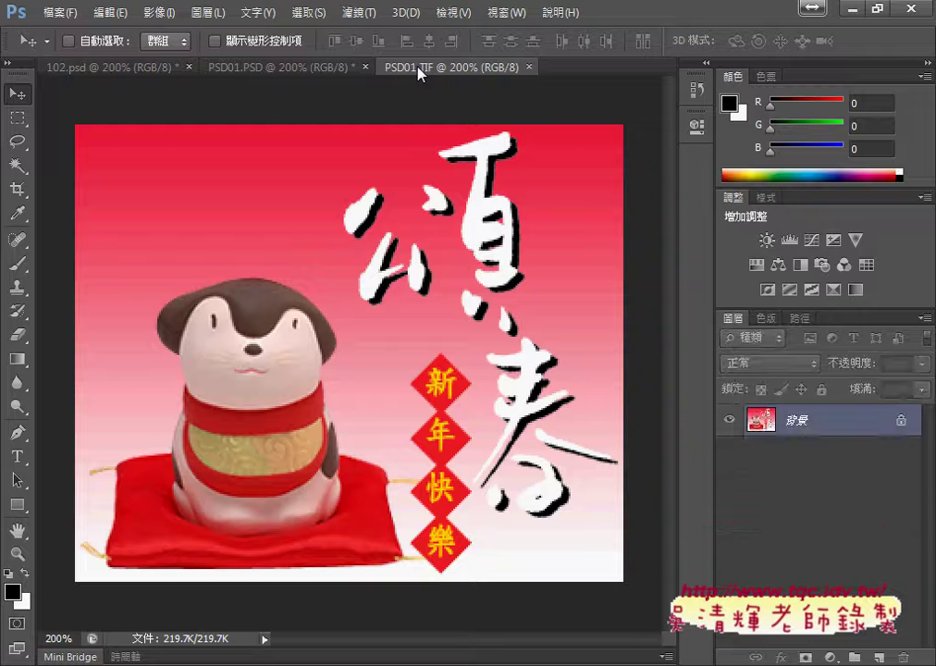
click(139, 68)
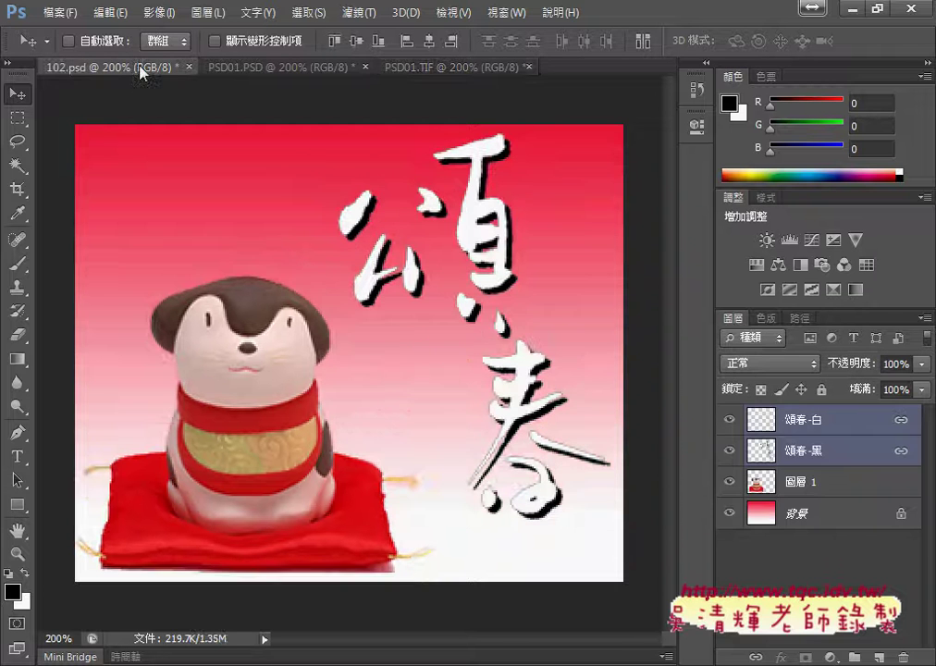
click(413, 69)
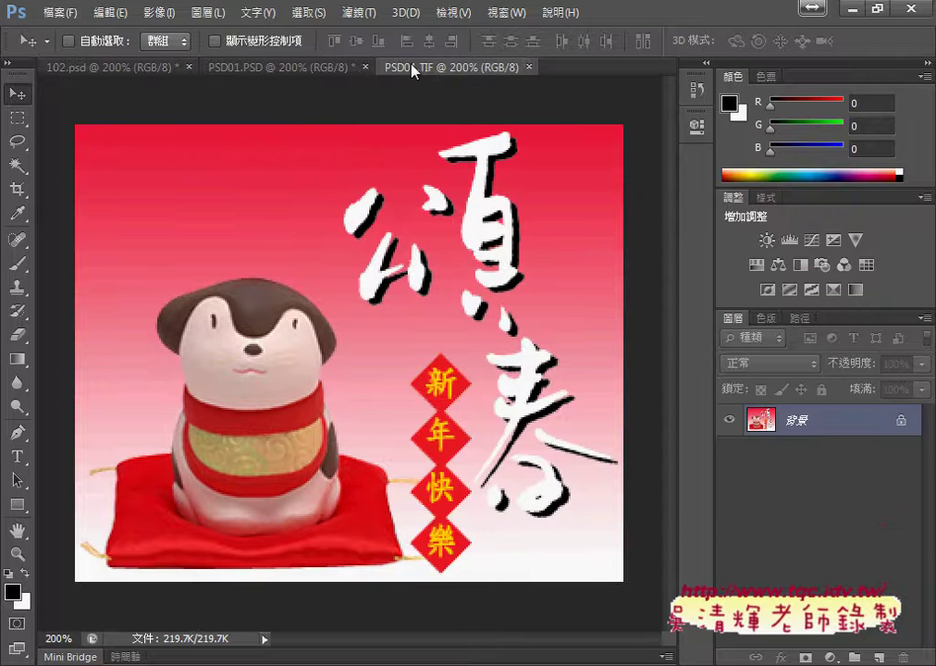
click(134, 69)
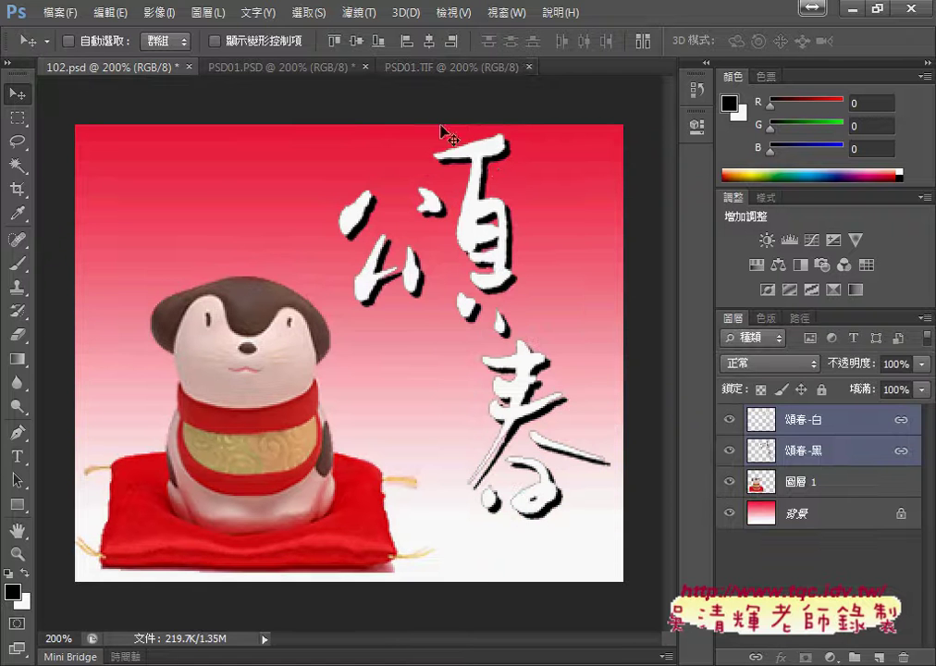
key(Right)
key(Right)
key(Right)
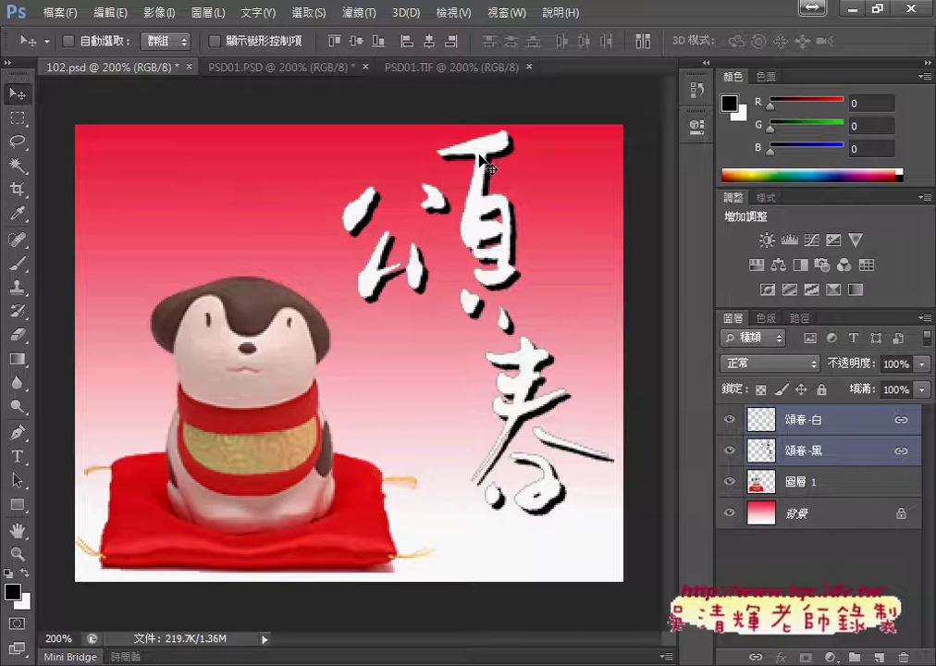
Recheck the calligraphy position against PSD01.TIF, finishing on 102.psd
click(425, 68)
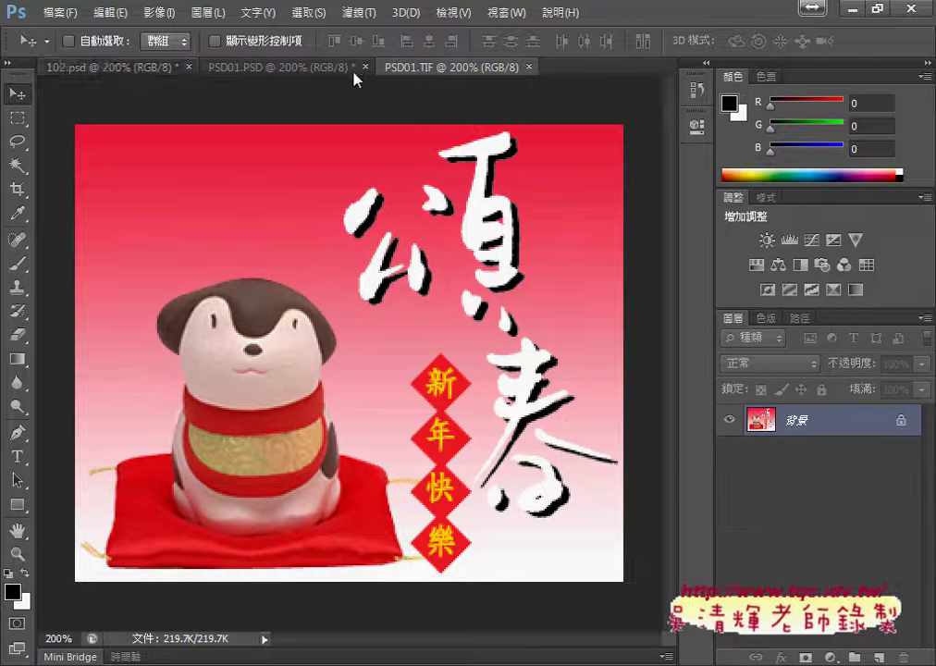
click(104, 67)
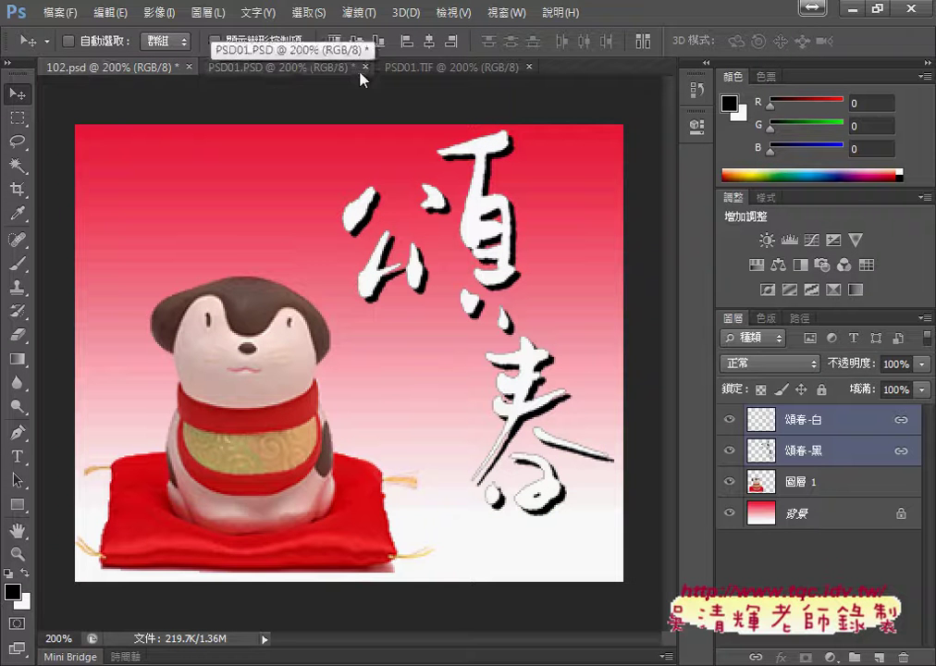
click(427, 72)
click(139, 68)
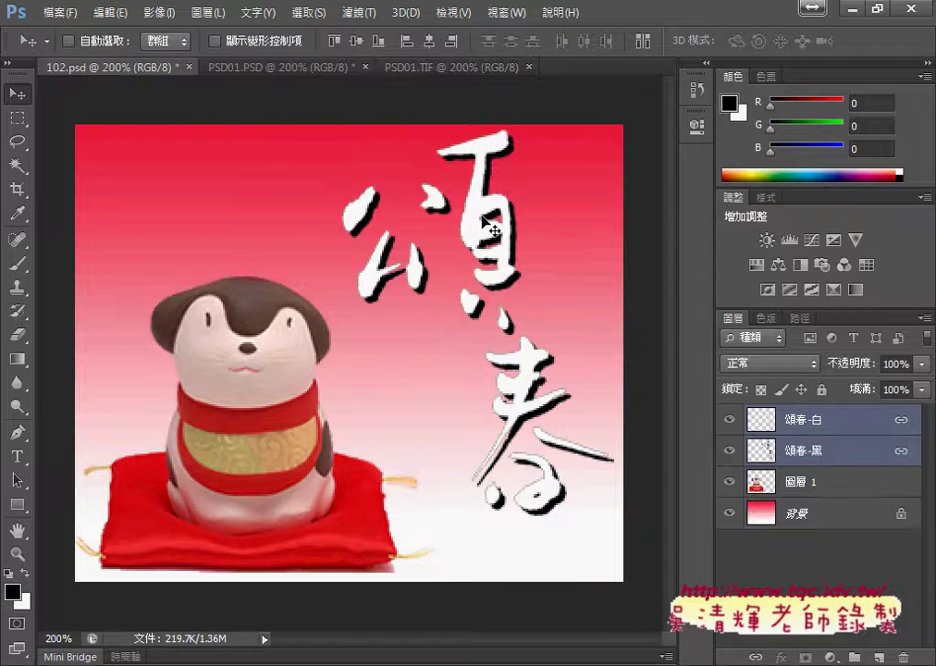
click(460, 67)
click(138, 74)
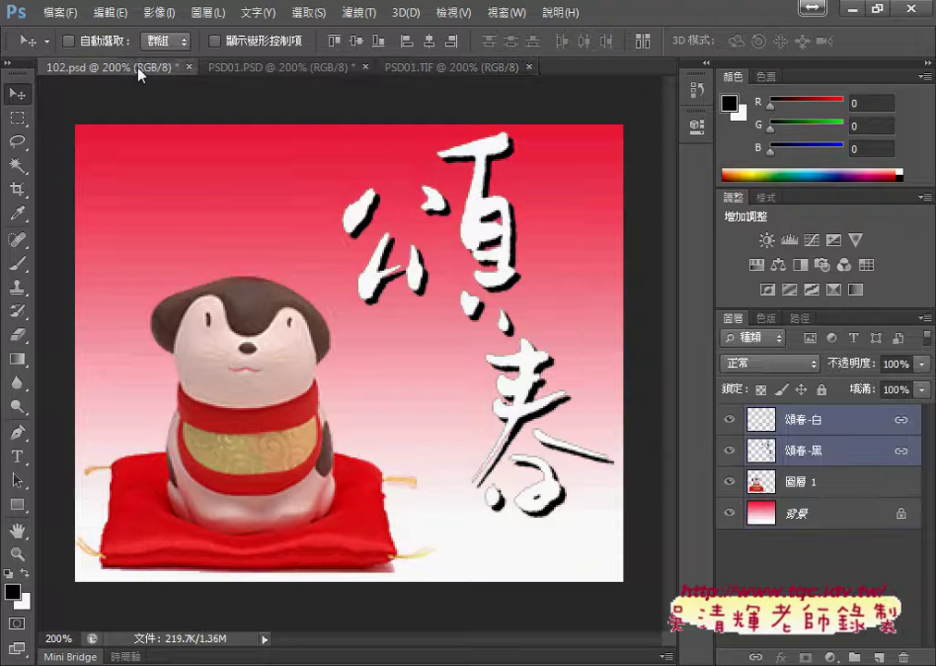